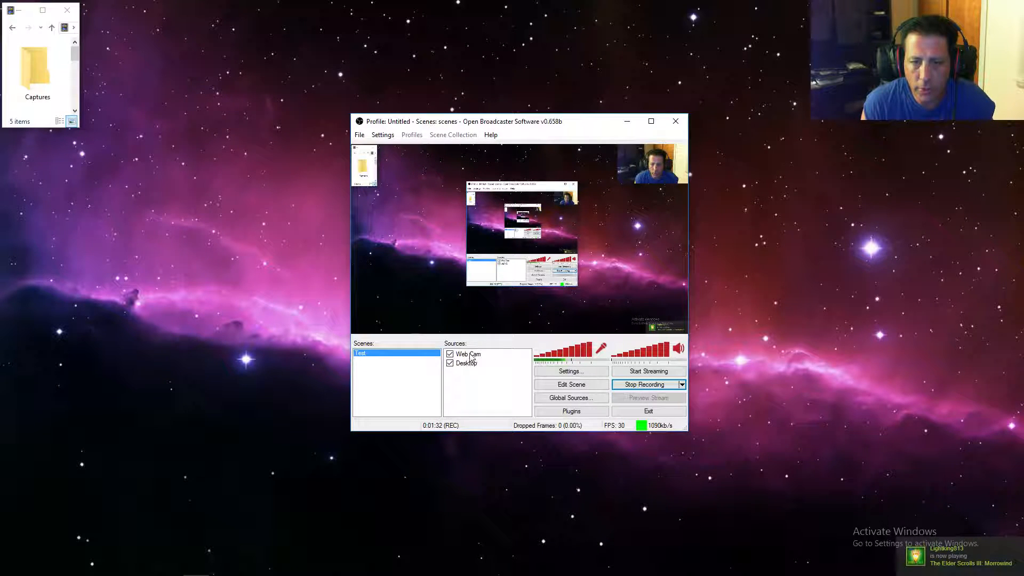
Check which monitor the Desktop source captures, keep monitor 1, and leave its capture settings without saving.
{"action": "left_click", "coordinate": [469, 354]}
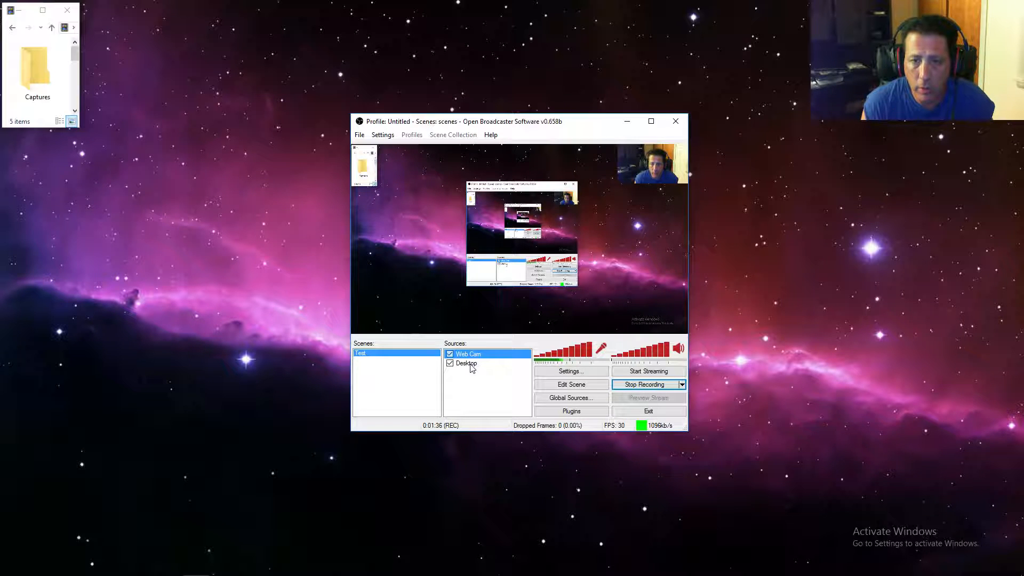
{"action": "left_click", "coordinate": [471, 365]}
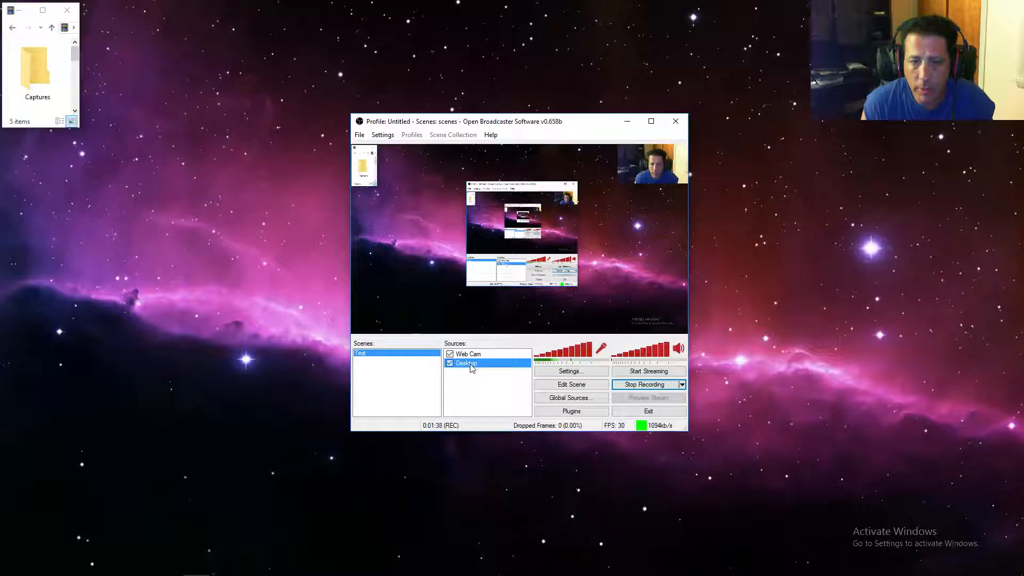
{"action": "double_click", "coordinate": [471, 365]}
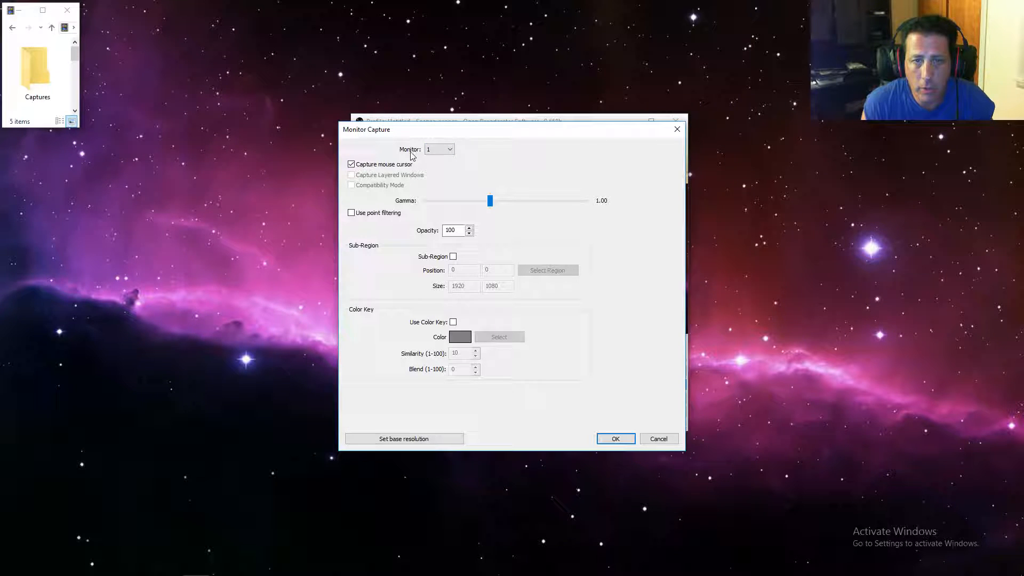
{"action": "left_click", "coordinate": [439, 151]}
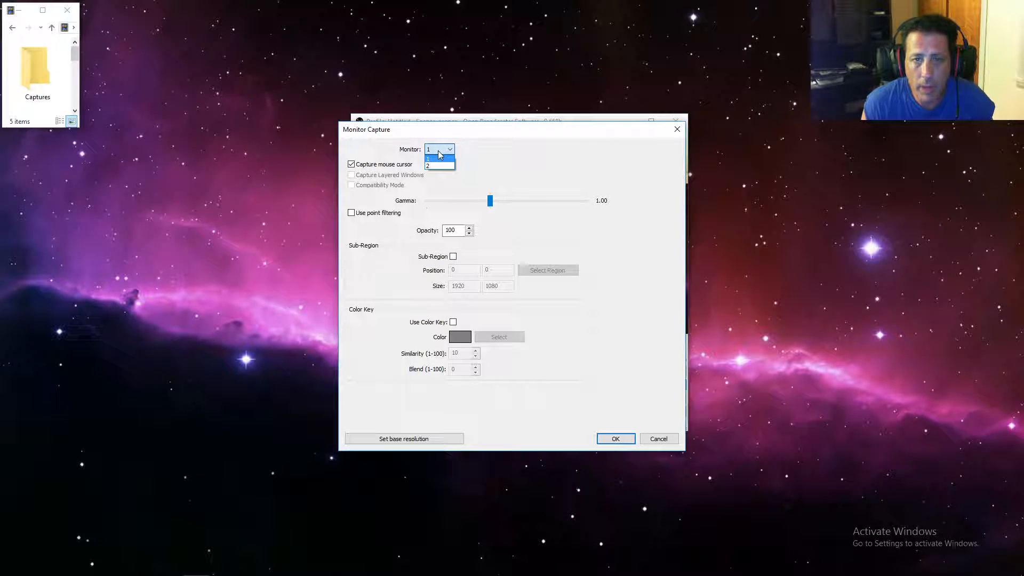
{"action": "left_click", "coordinate": [440, 158]}
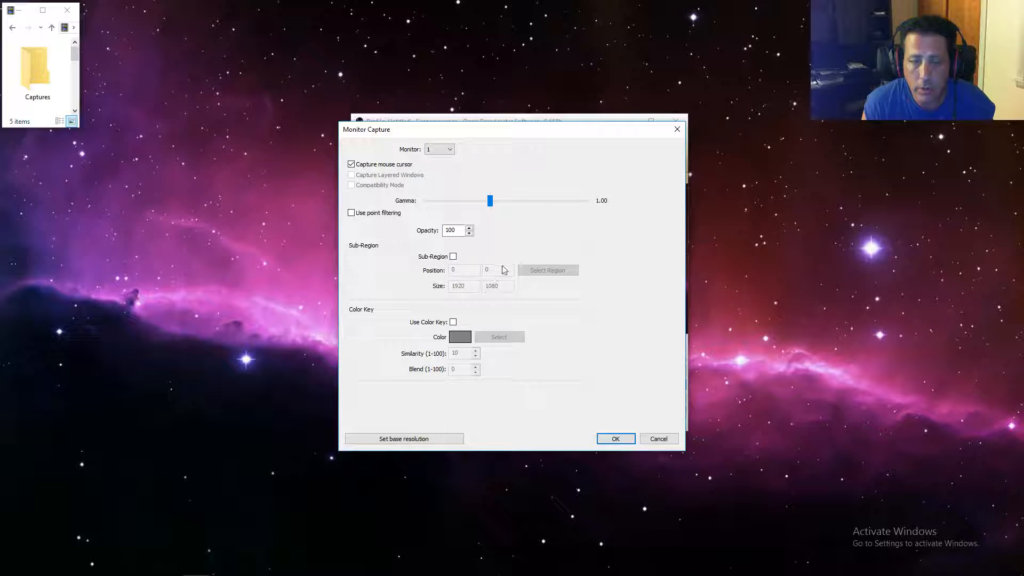
{"action": "left_click", "coordinate": [659, 439]}
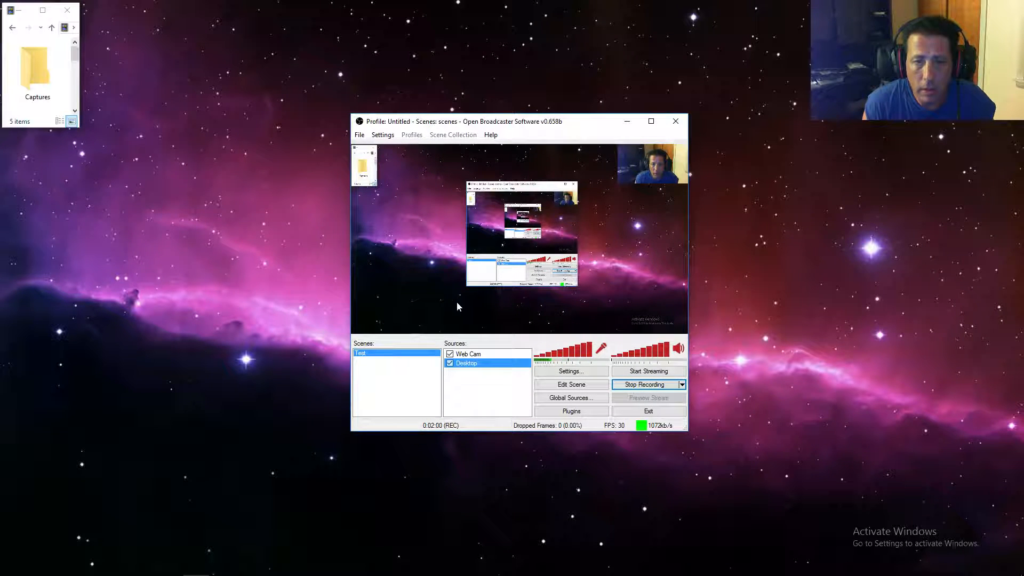
Look at the Web Cam source's device settings without changing them, and view the source types available for adding.
{"action": "double_click", "coordinate": [468, 353]}
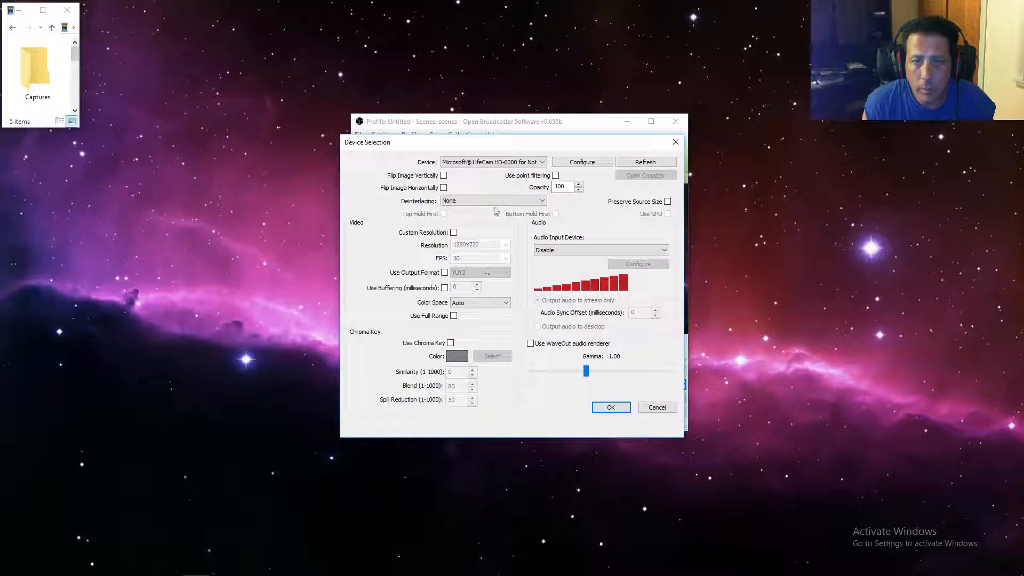
{"action": "left_click", "coordinate": [657, 408]}
{"action": "right_click", "coordinate": [465, 387]}
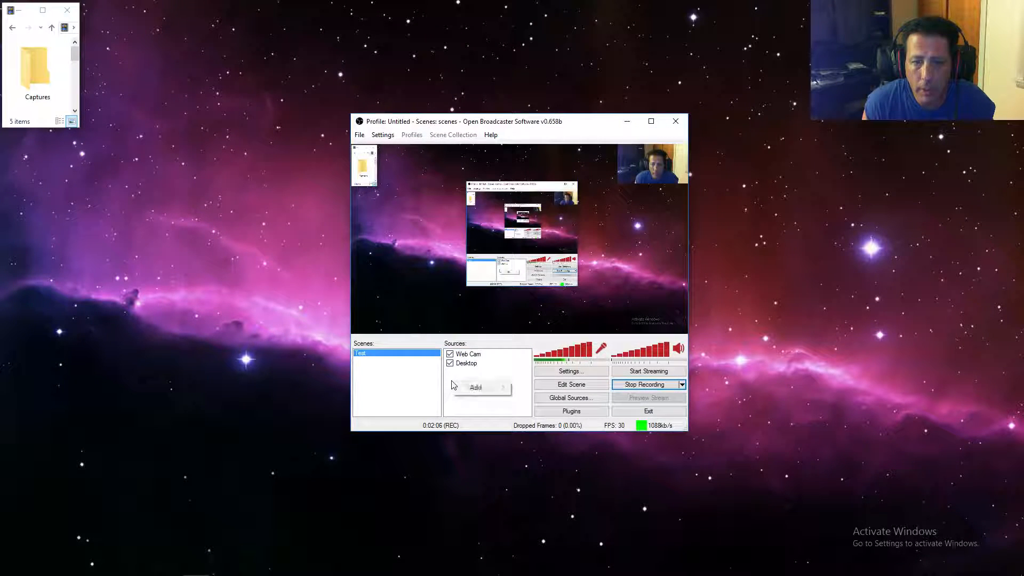
{"action": "mouse_move", "coordinate": [480, 387]}
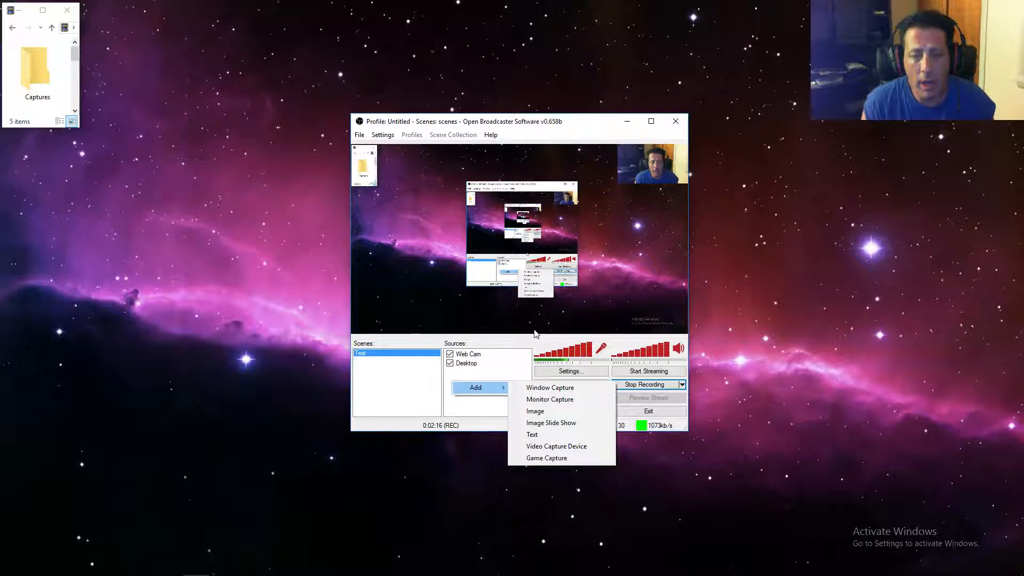
{"action": "mouse_move", "coordinate": [172, 560]}
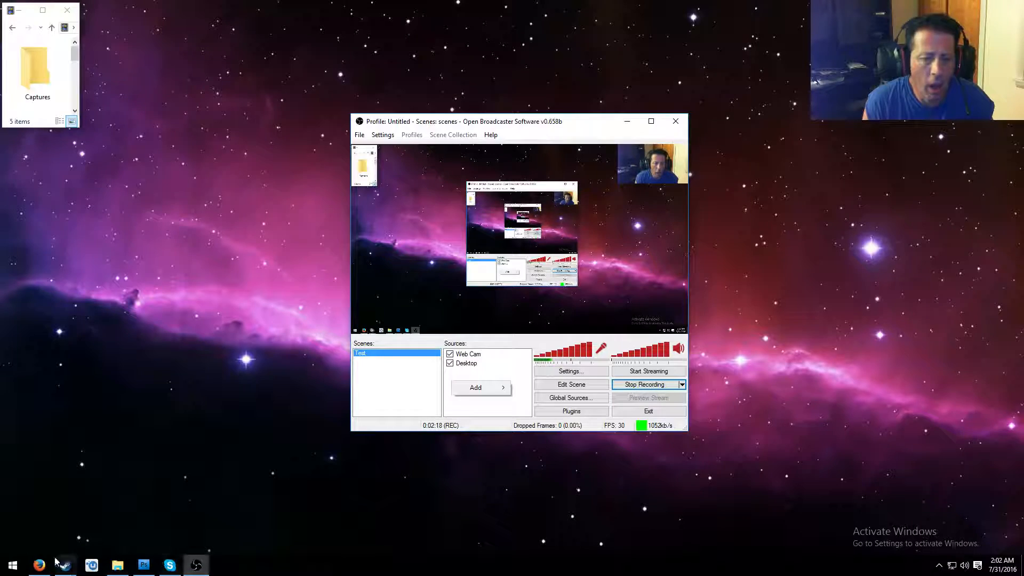
Switch to Firefox to view the YouTube video of the two-location live stream test, and return to Open Broadcaster Software.
{"action": "left_click", "coordinate": [39, 565]}
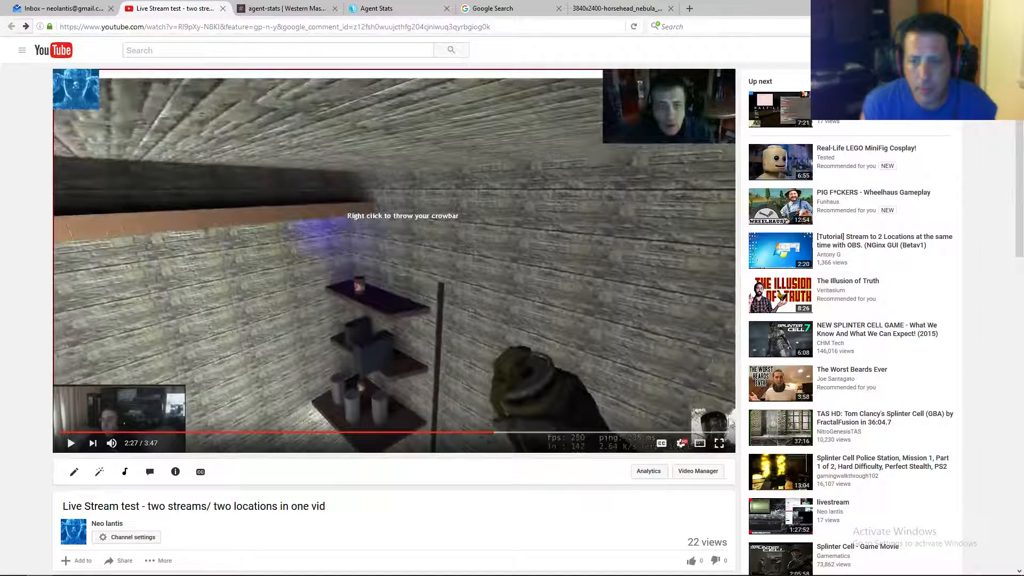
{"action": "left_click", "coordinate": [50, 568]}
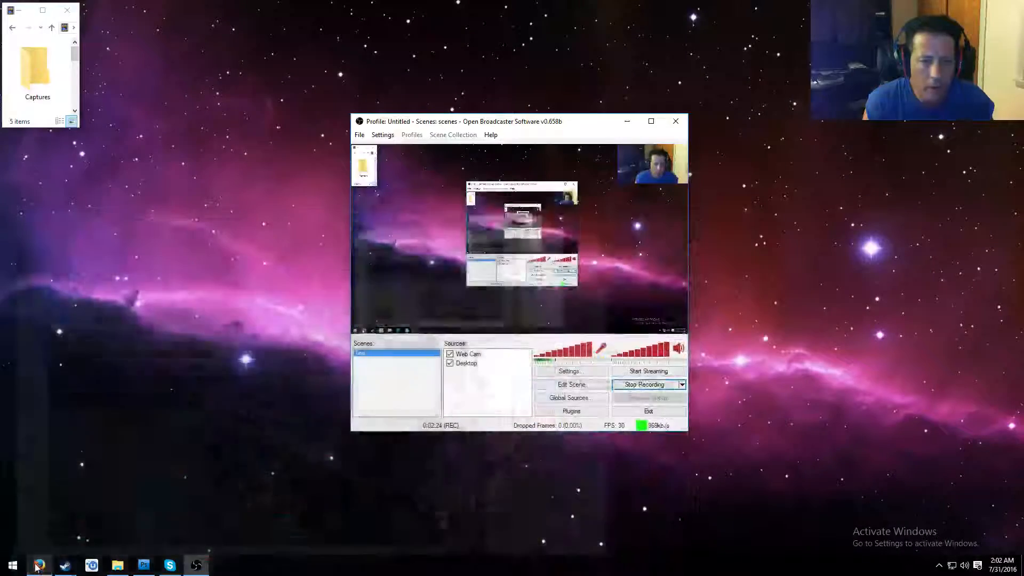
{"action": "mouse_move", "coordinate": [105, 573]}
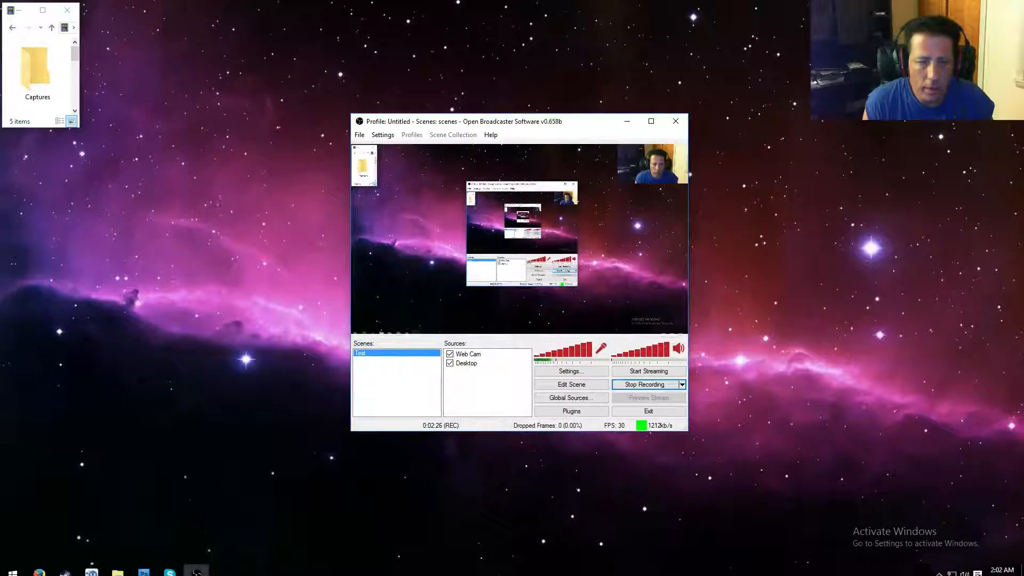
{"action": "left_click", "coordinate": [38, 566]}
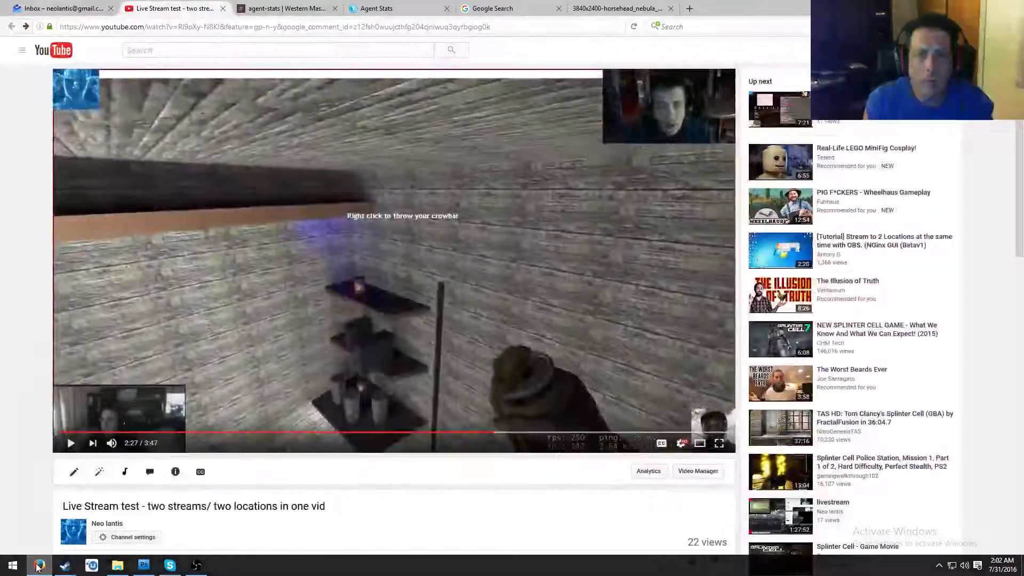
{"action": "left_click", "coordinate": [38, 565]}
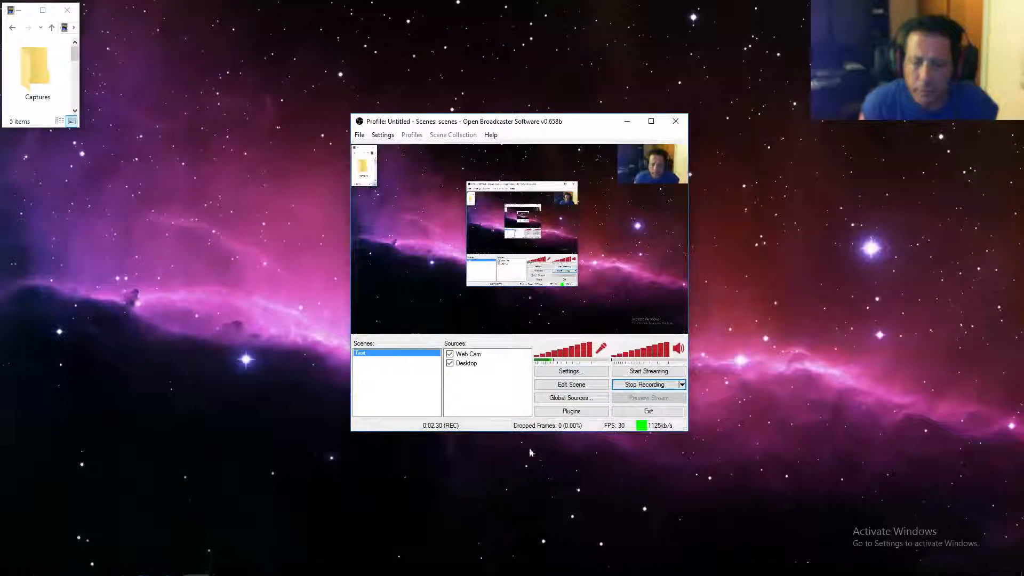
{"action": "right_click", "coordinate": [474, 388]}
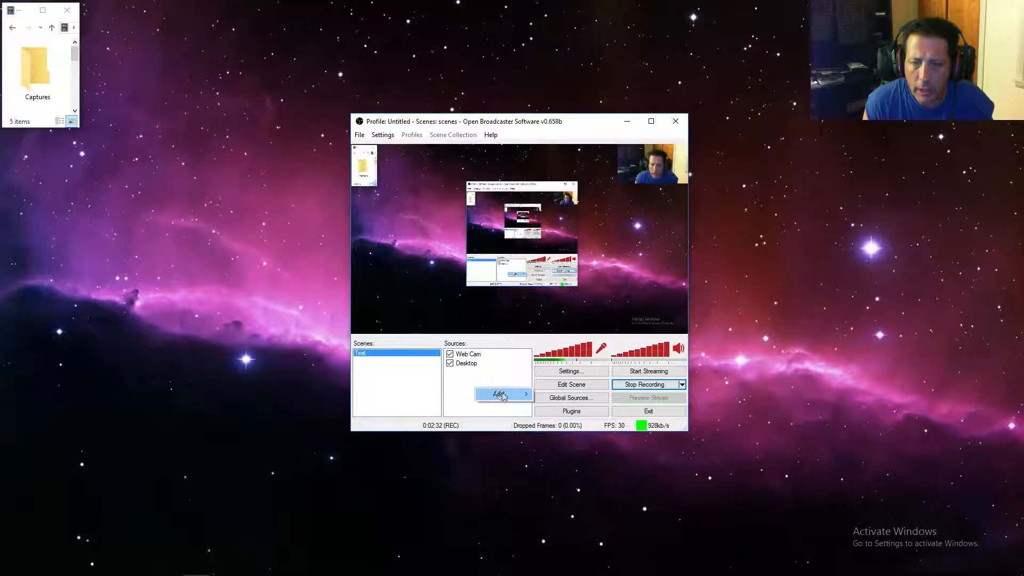
{"action": "mouse_move", "coordinate": [499, 394]}
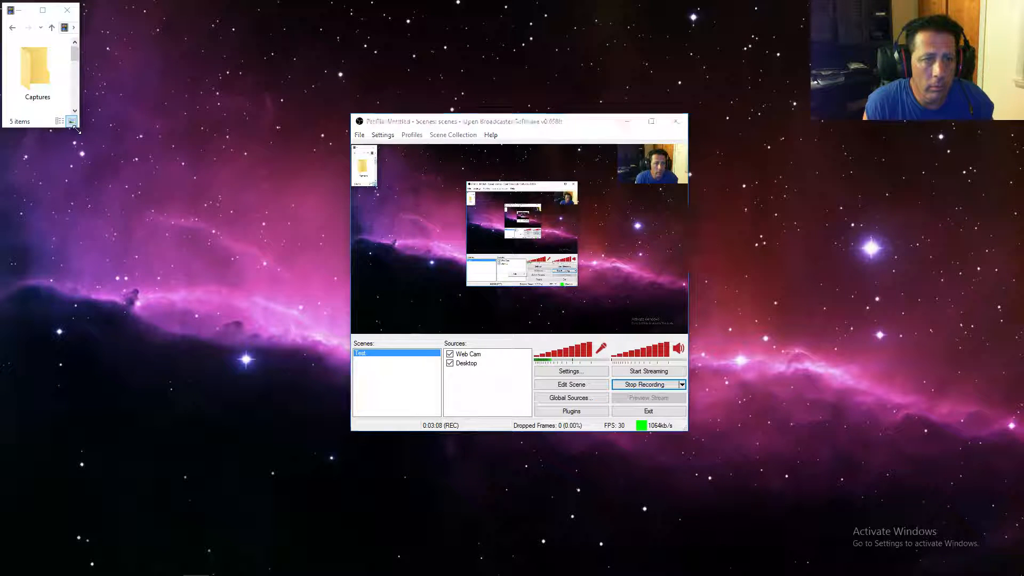
{"action": "mouse_move", "coordinate": [75, 129]}
{"action": "left_mouse_down"}
{"action": "mouse_move", "coordinate": [318, 242]}
{"action": "mouse_move", "coordinate": [186, 199]}
{"action": "mouse_move", "coordinate": [80, 127]}
{"action": "left_mouse_up"}
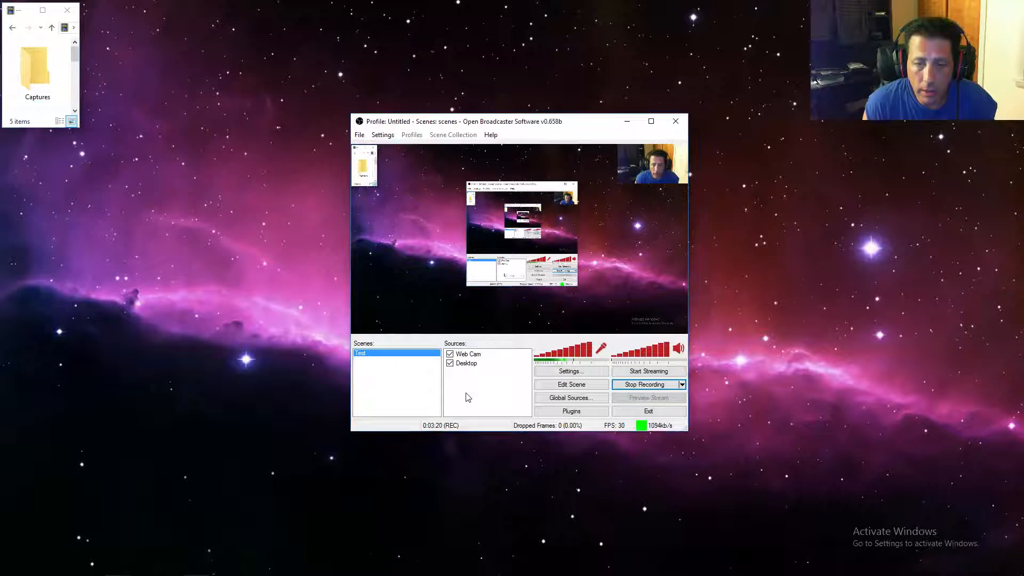
Add a Monitor Capture source named "skype" to the Test scene.
{"action": "right_click", "coordinate": [467, 393]}
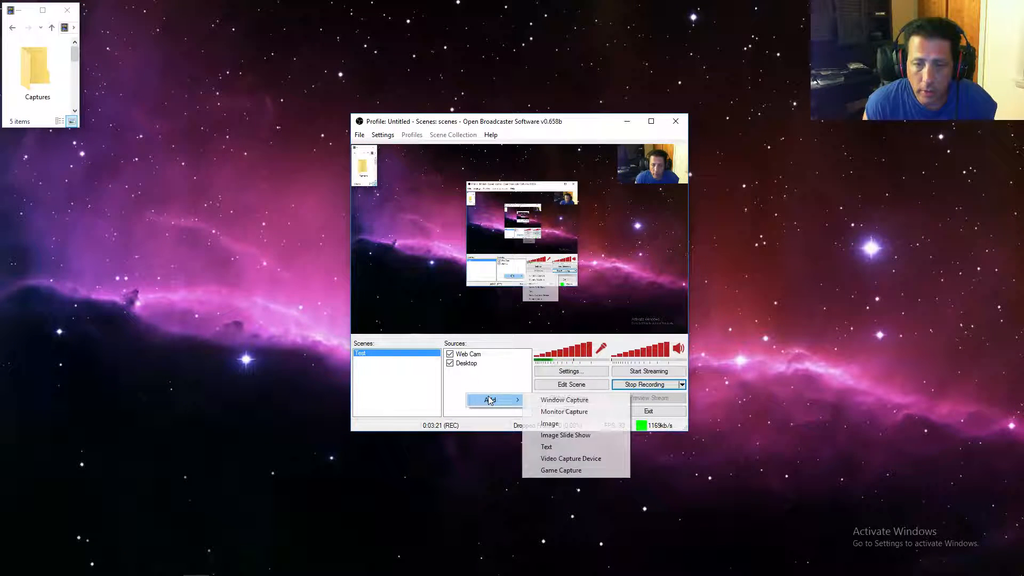
{"action": "left_click", "coordinate": [564, 411]}
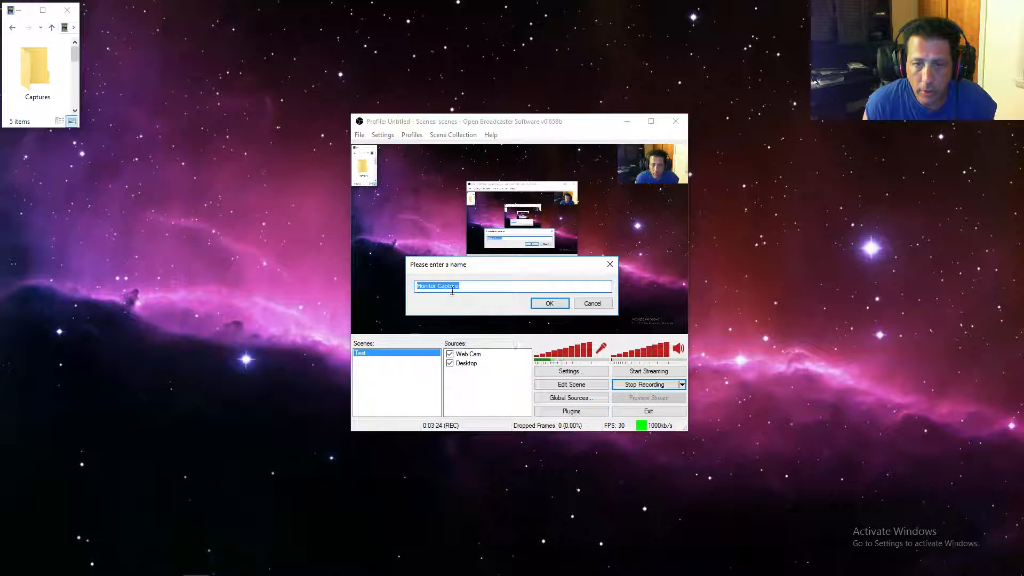
{"action": "type", "text": "skypo"}
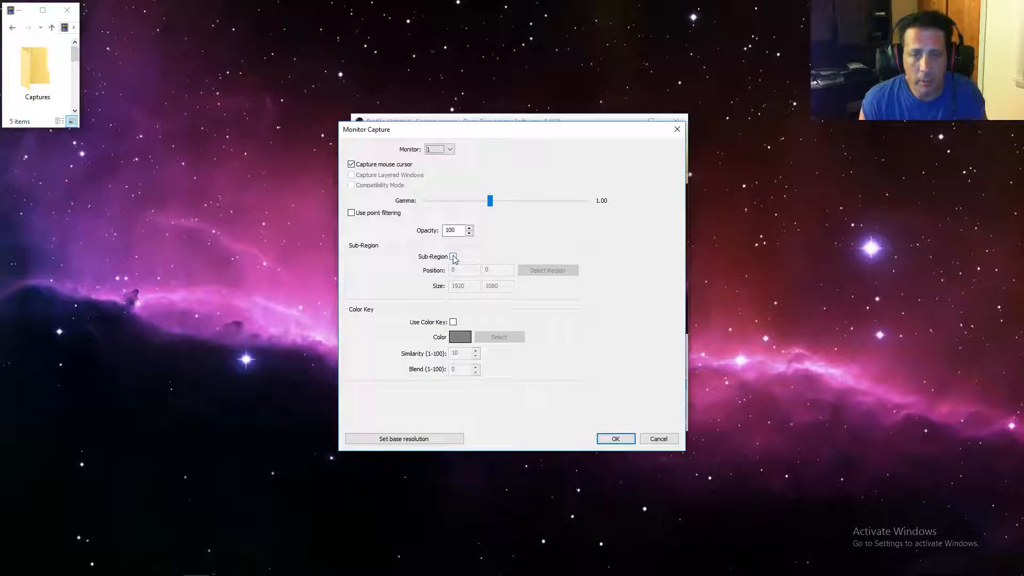
Restrict the new source to a sub-region of monitor 1 at position 0, 0, about 258 by 299 pixels, around the small folder window.
{"action": "left_click", "coordinate": [454, 257]}
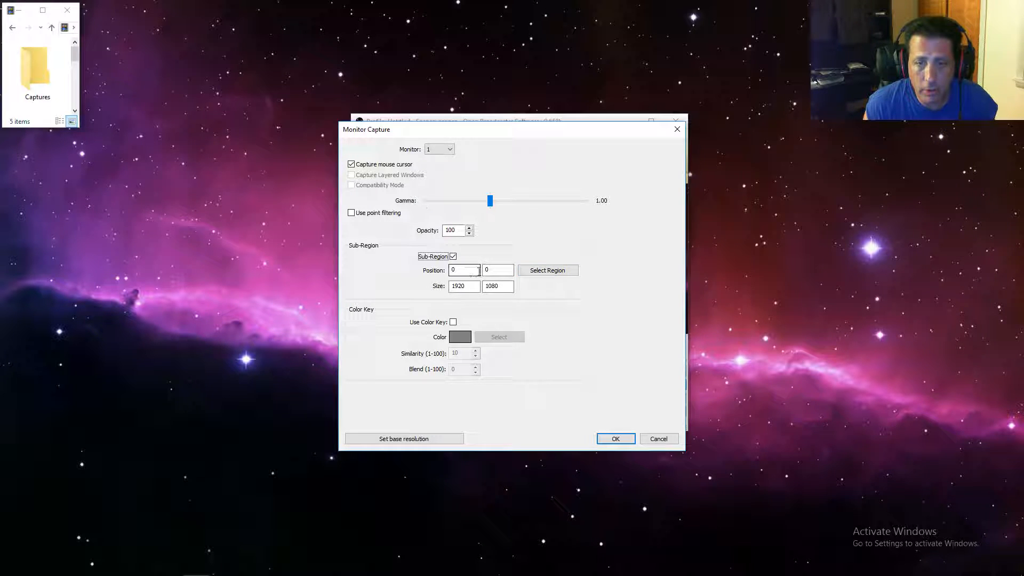
{"action": "left_click", "coordinate": [553, 273]}
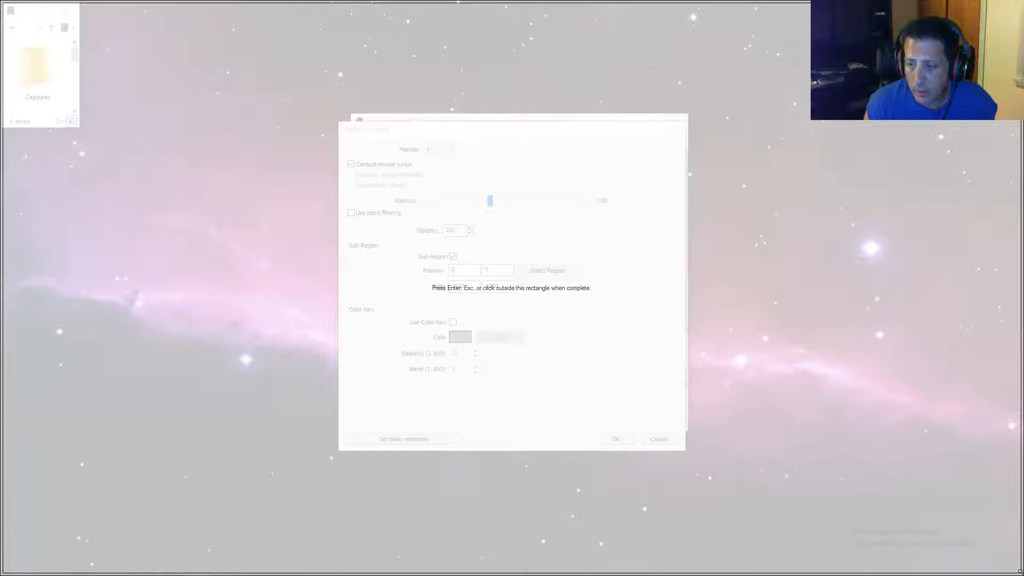
{"action": "left_click_drag", "start_coordinate": [1020, 571], "coordinate": [136, 157]}
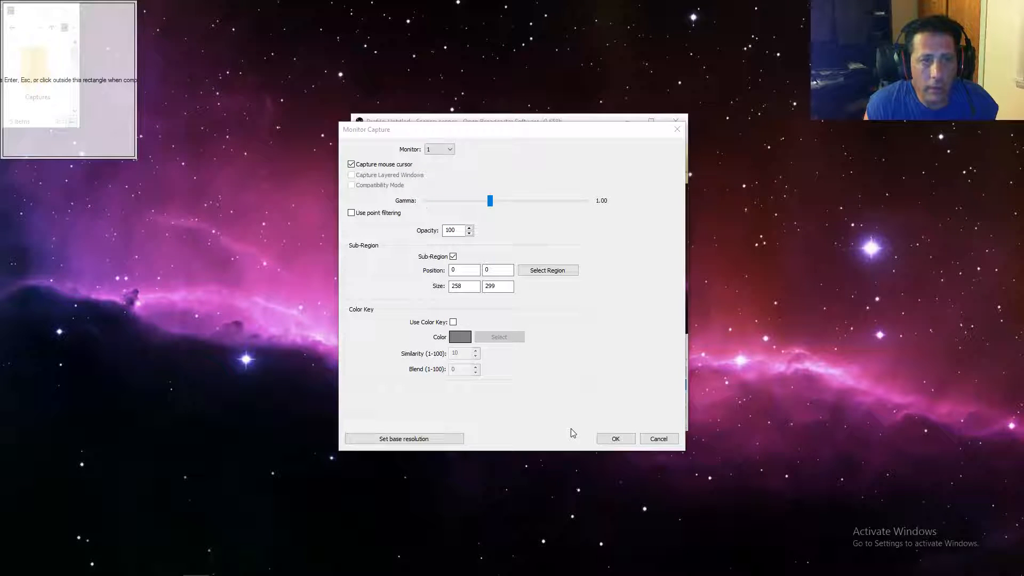
{"action": "left_click", "coordinate": [615, 440]}
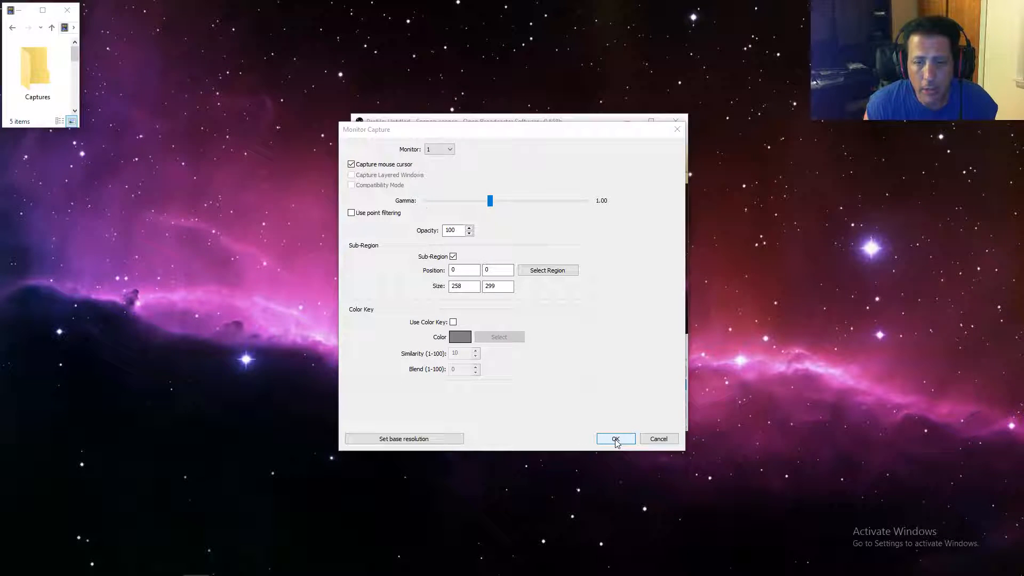
{"action": "left_click", "coordinate": [615, 440]}
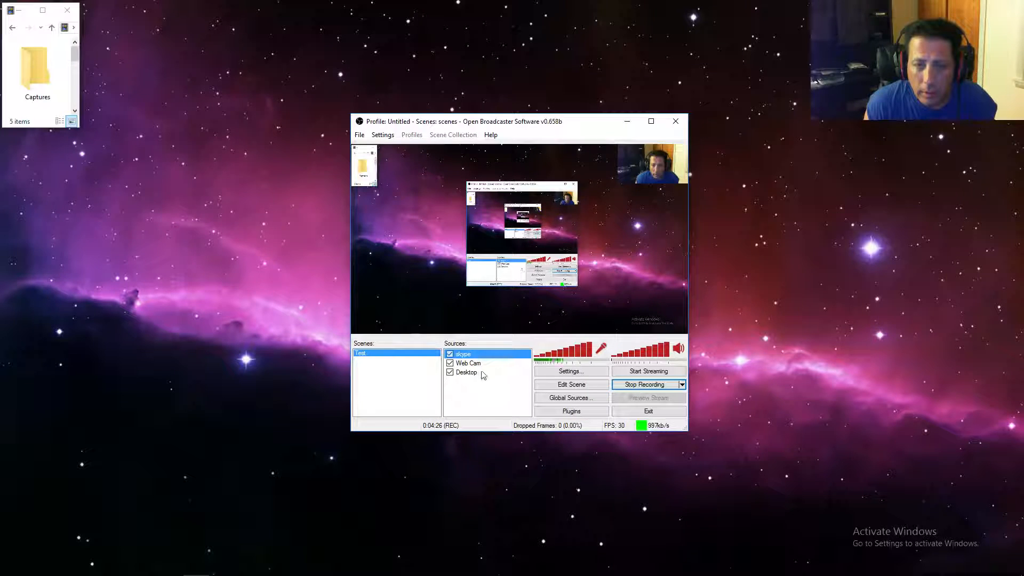
Turn on scene editing and move the skype capture to the lower-left corner of the scene preview.
{"action": "left_click", "coordinate": [573, 386]}
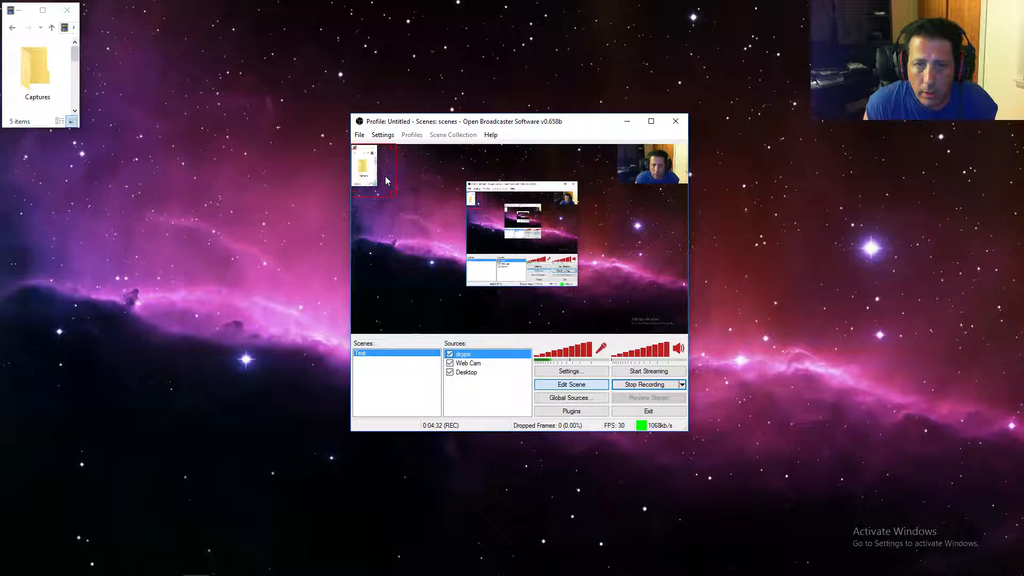
{"action": "left_click_drag", "start_coordinate": [385, 177], "coordinate": [382, 235]}
{"action": "left_click_drag", "start_coordinate": [407, 288], "coordinate": [387, 329]}
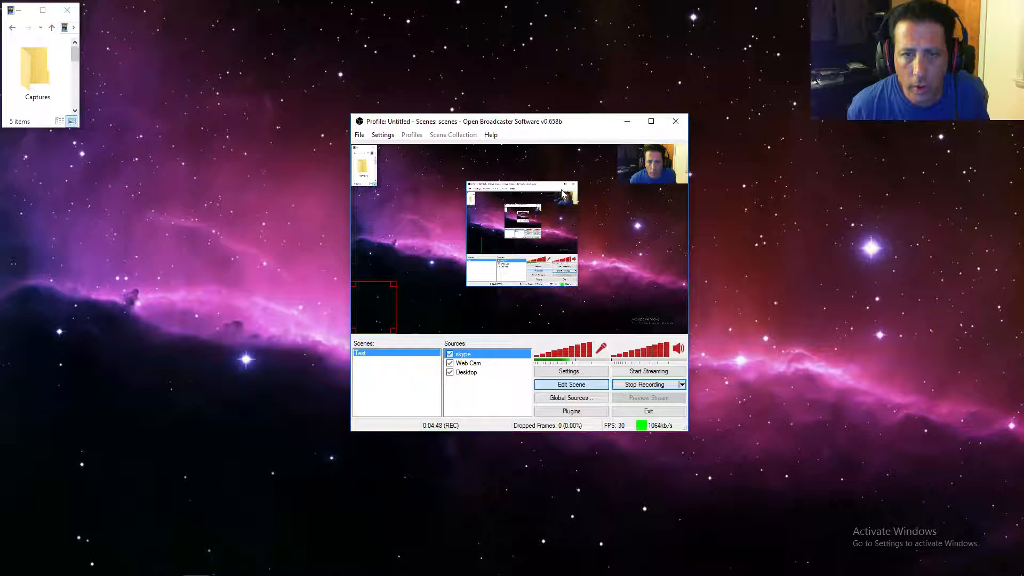
Reopen the skype source's settings to review its selected capture region, and accept them unchanged.
{"action": "left_click_drag", "start_coordinate": [467, 115], "coordinate": [413, 148]}
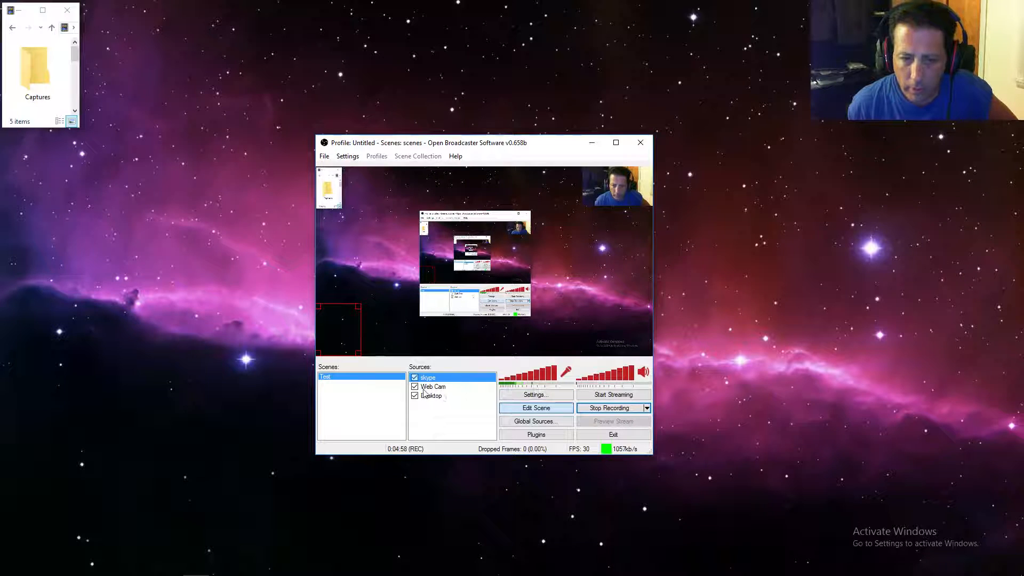
{"action": "left_click_drag", "start_coordinate": [499, 134], "coordinate": [589, 135]}
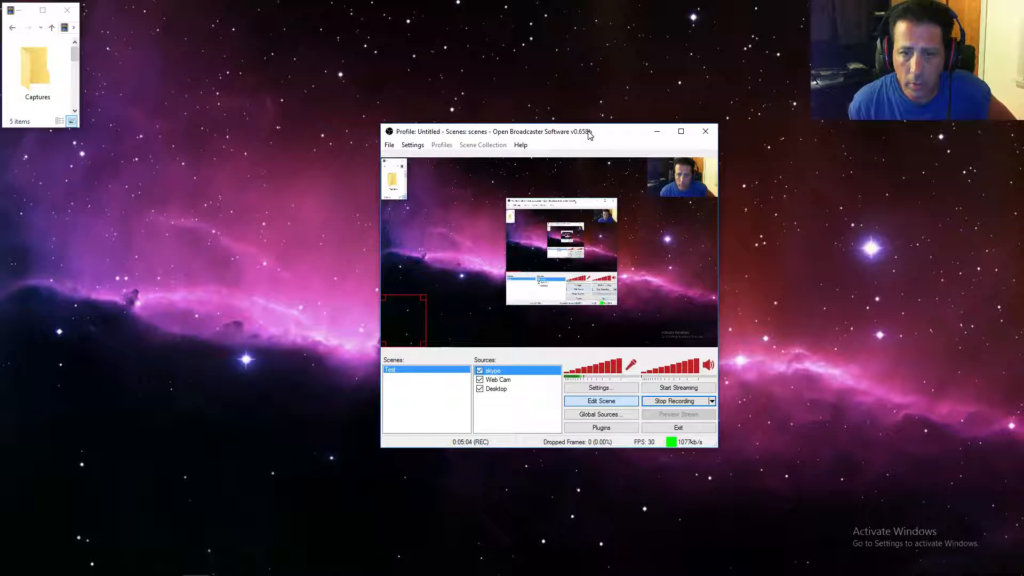
{"action": "double_click", "coordinate": [504, 371]}
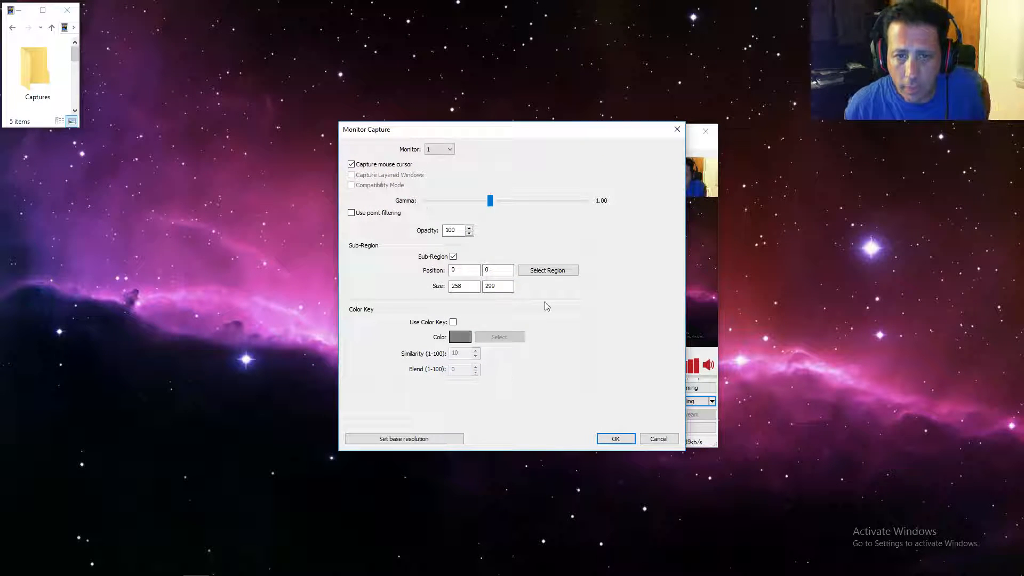
{"action": "left_click", "coordinate": [555, 271]}
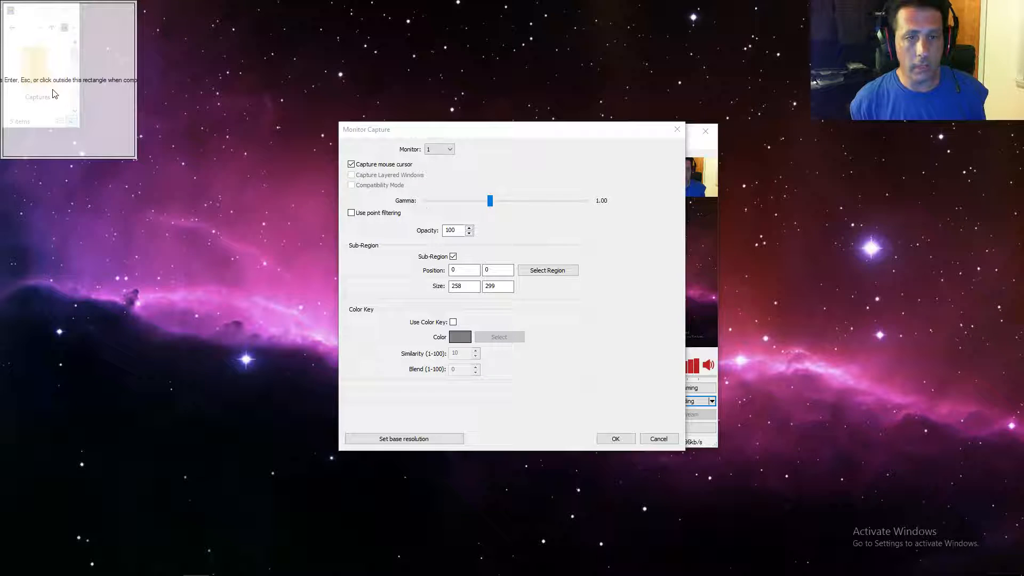
{"action": "left_click", "coordinate": [618, 440]}
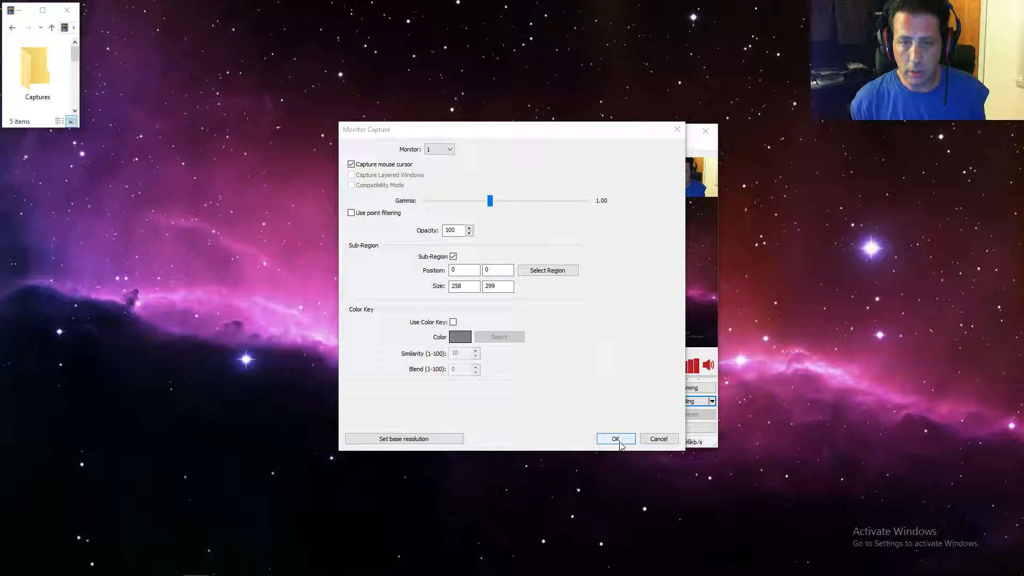
{"action": "left_click", "coordinate": [620, 443]}
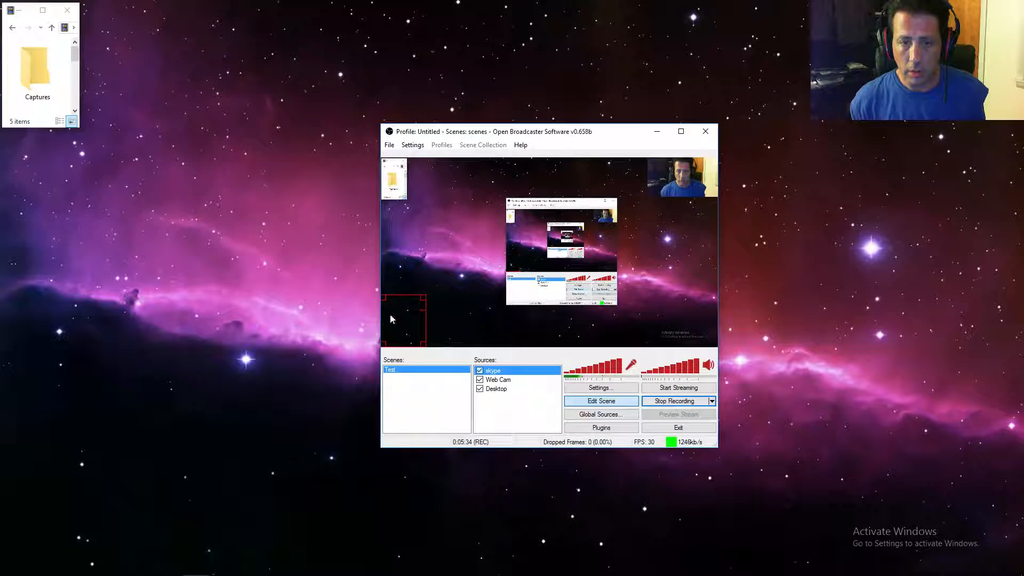
Check the outlines of the Web Cam and Desktop sources in the preview, and shrink the skype capture in its lower-left corner.
{"action": "left_click", "coordinate": [490, 380]}
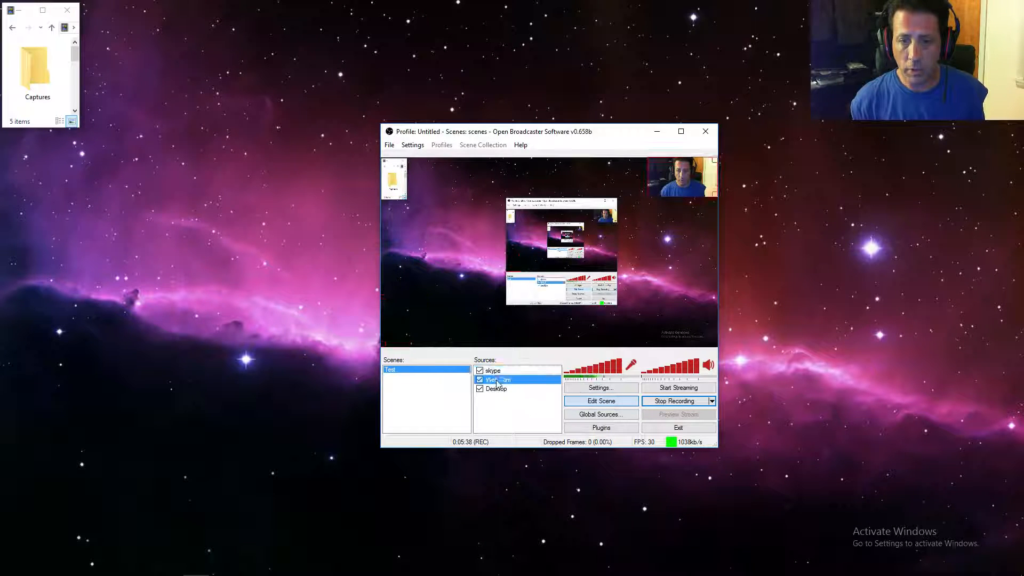
{"action": "mouse_move", "coordinate": [684, 191]}
{"action": "left_mouse_down"}
{"action": "mouse_move", "coordinate": [645, 230]}
{"action": "mouse_move", "coordinate": [671, 187]}
{"action": "mouse_move", "coordinate": [684, 189]}
{"action": "left_mouse_up"}
{"action": "left_click", "coordinate": [492, 389]}
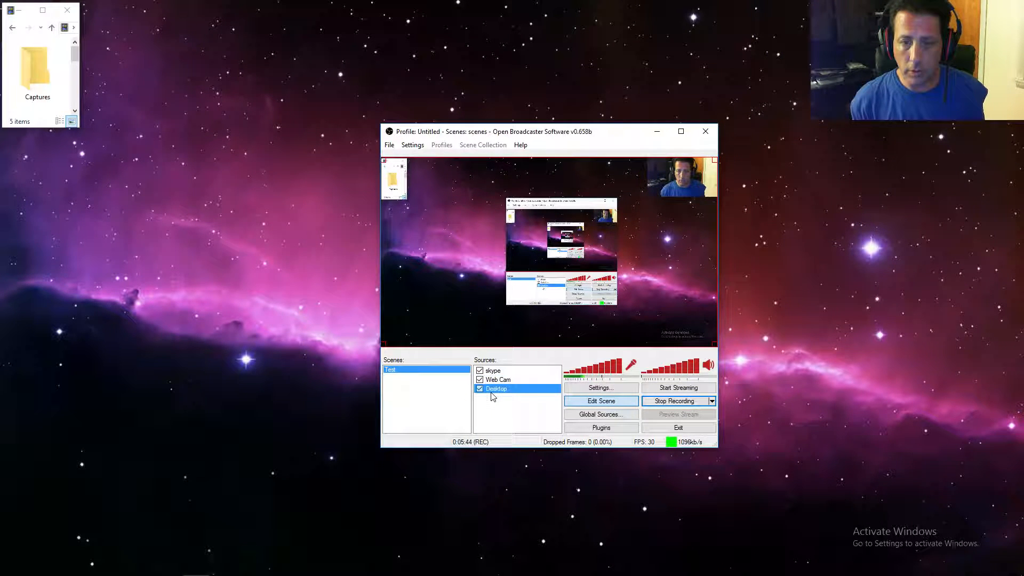
{"action": "left_click_drag", "start_coordinate": [381, 160], "coordinate": [410, 188]}
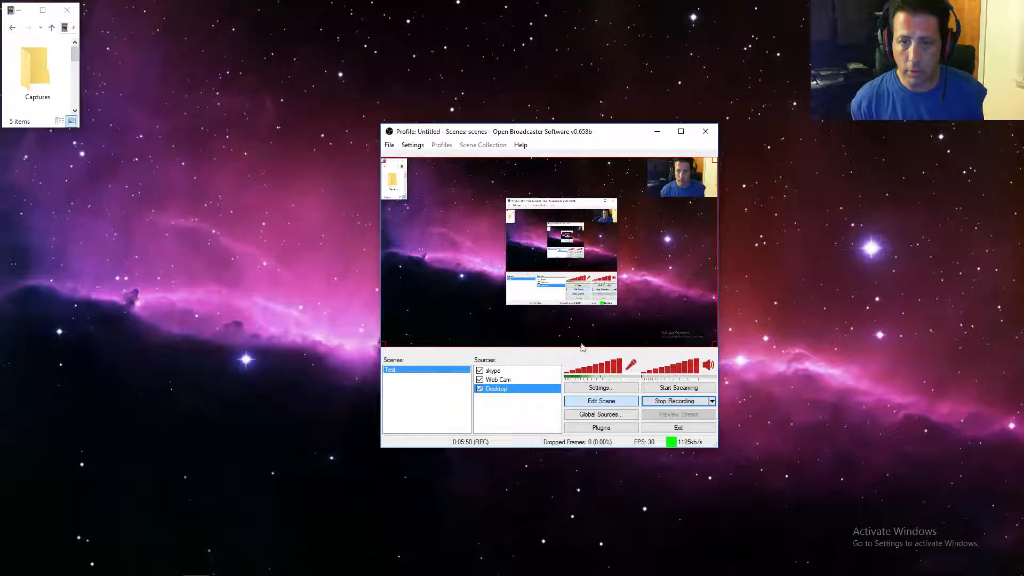
{"action": "left_click", "coordinate": [496, 370]}
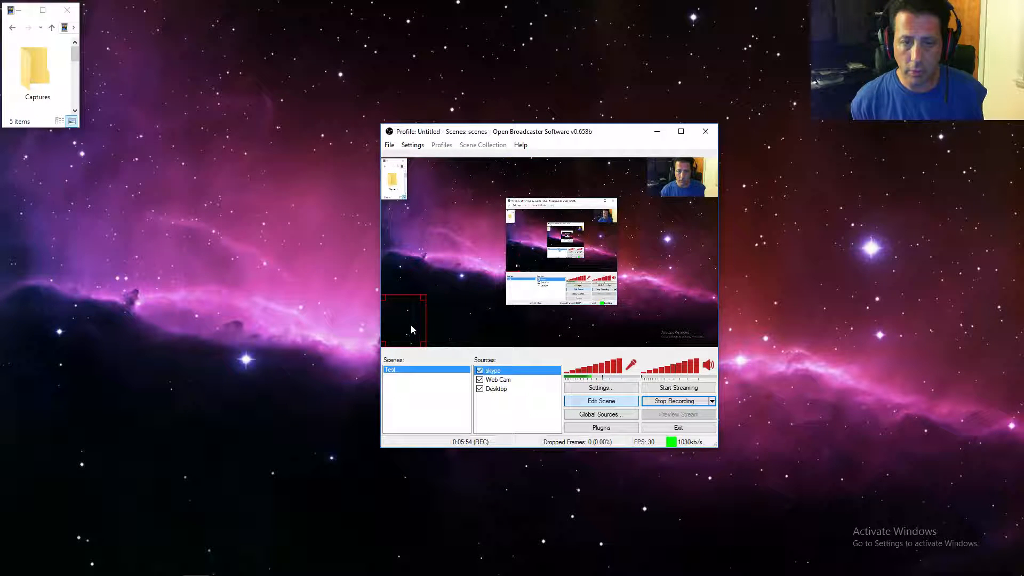
{"action": "mouse_move", "coordinate": [411, 324]}
{"action": "left_mouse_down"}
{"action": "mouse_move", "coordinate": [441, 299]}
{"action": "mouse_move", "coordinate": [419, 324]}
{"action": "mouse_move", "coordinate": [434, 288]}
{"action": "mouse_move", "coordinate": [409, 309]}
{"action": "left_mouse_up"}
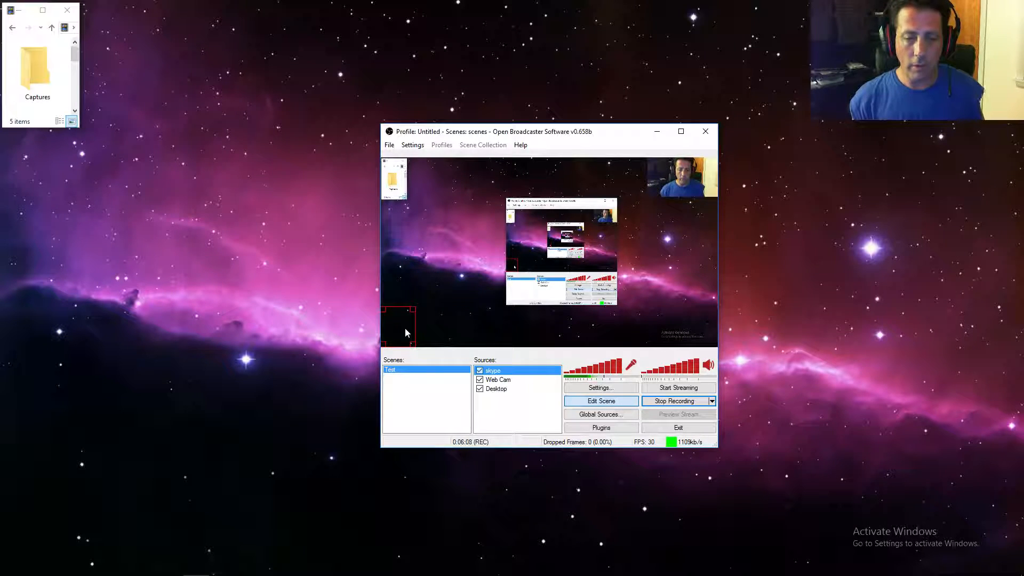
Switch to Firefox to look at the YouTube video combining two streams, and return to Open Broadcaster Software.
{"action": "mouse_move", "coordinate": [197, 568]}
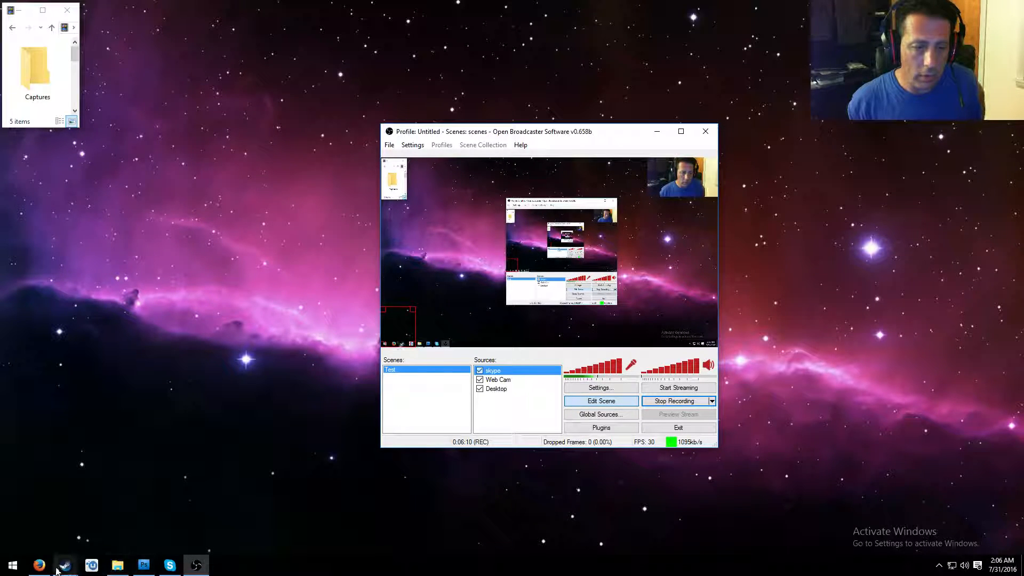
{"action": "left_click", "coordinate": [37, 568]}
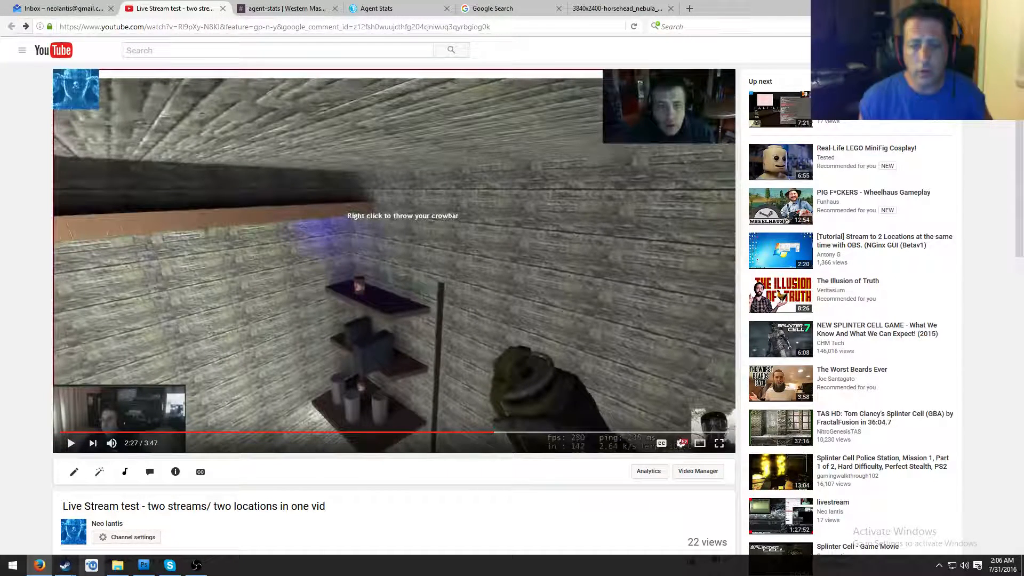
{"action": "left_click", "coordinate": [42, 566]}
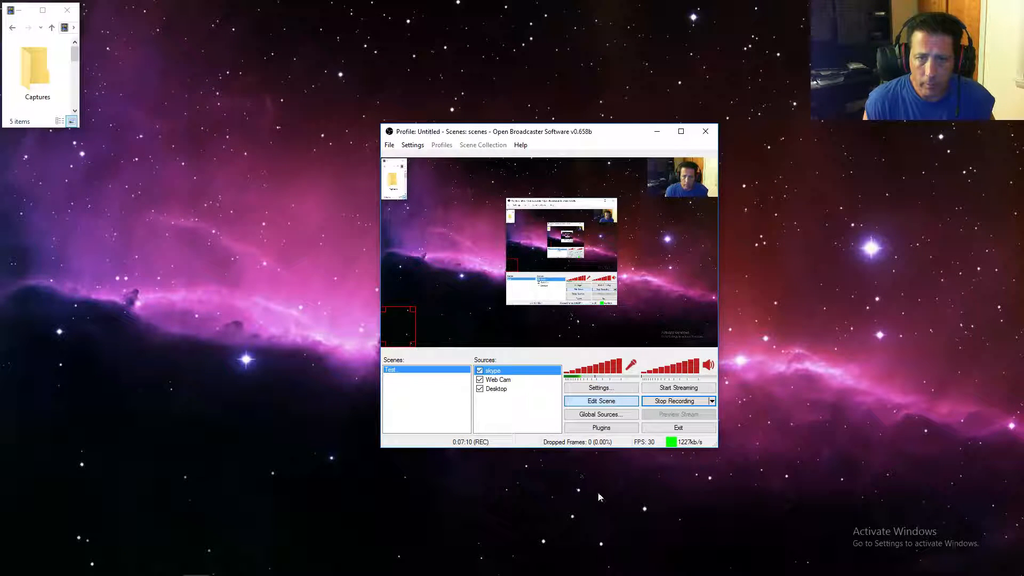
Add a new scene named "Gaming" to the scene list.
{"action": "left_click_drag", "start_coordinate": [523, 135], "coordinate": [485, 142]}
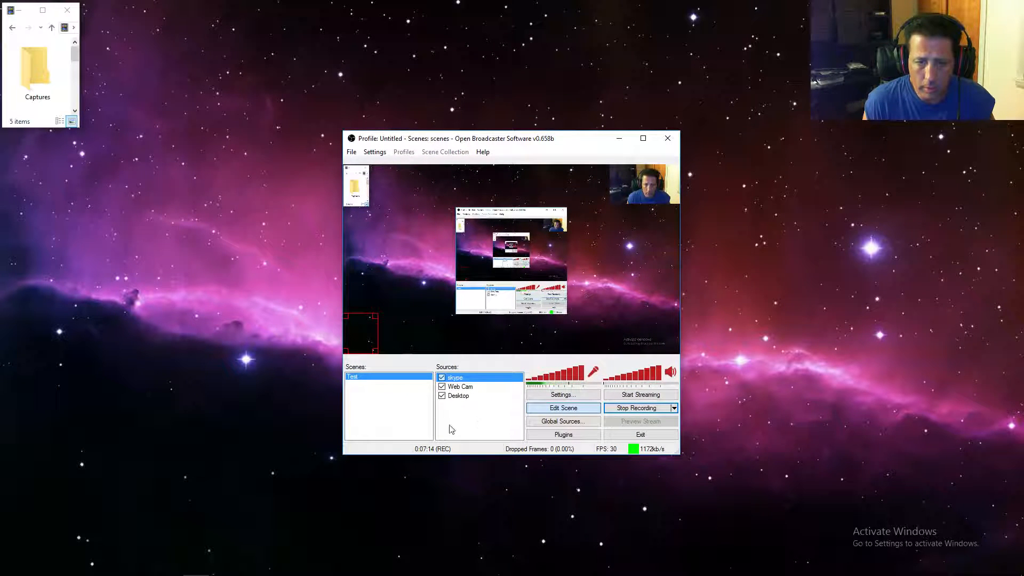
{"action": "right_click", "coordinate": [395, 411]}
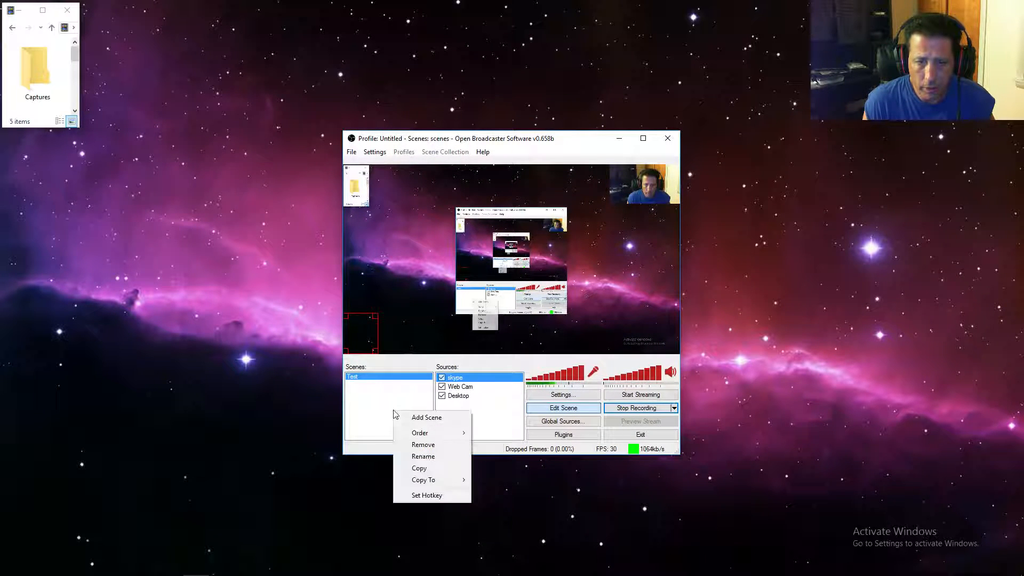
{"action": "left_click", "coordinate": [429, 419]}
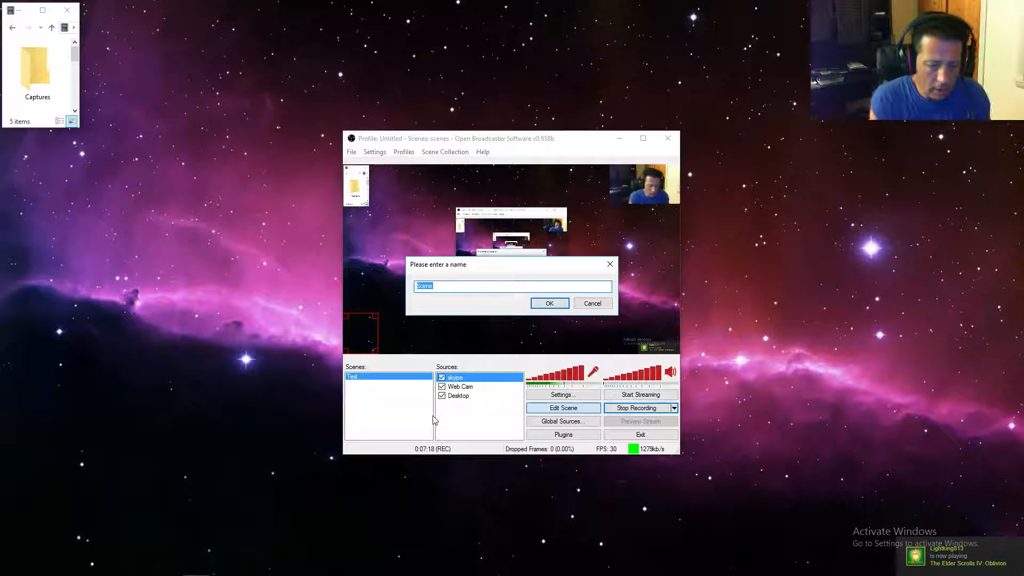
{"action": "type", "text": "Gaming"}
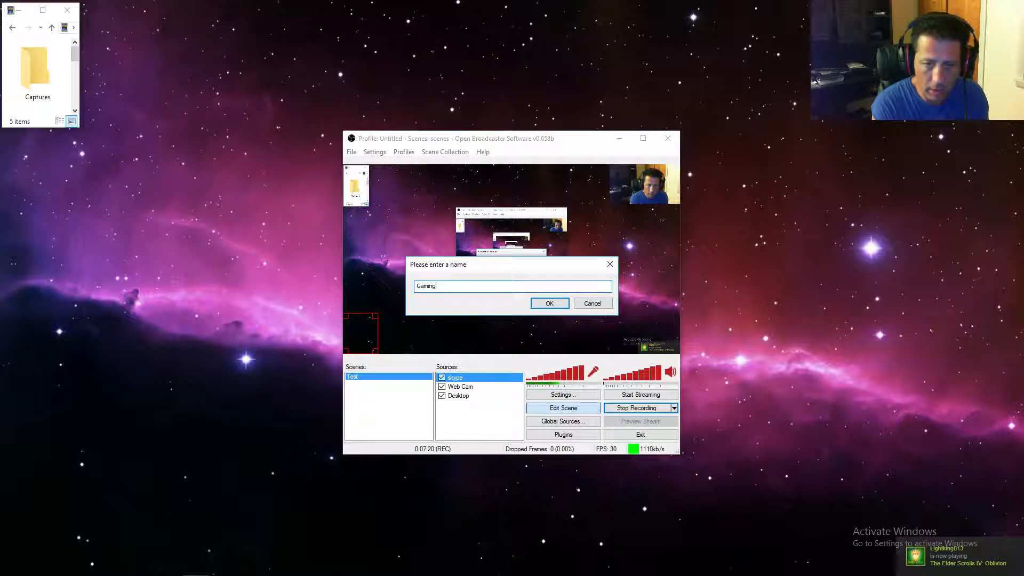
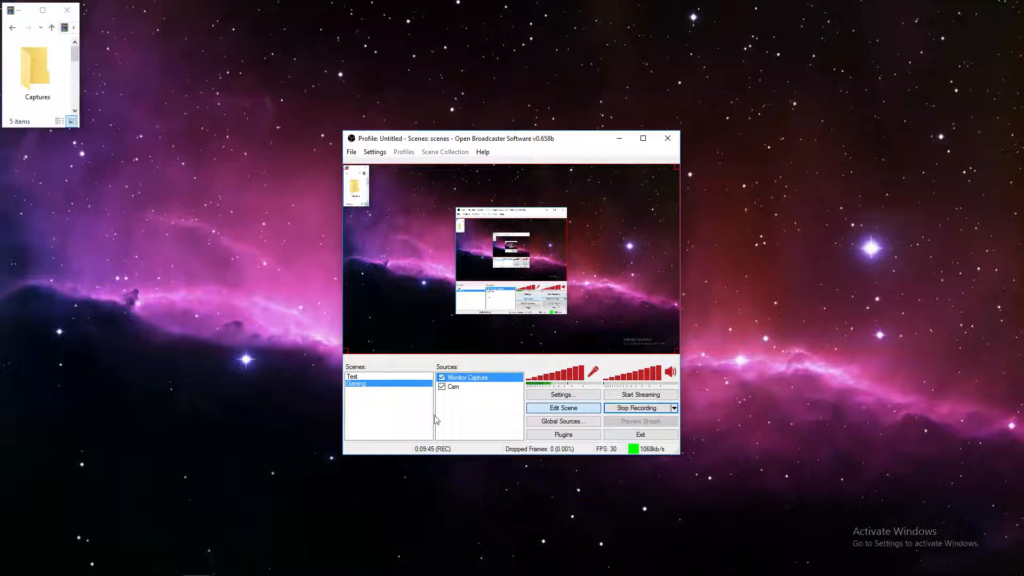
Move the Cam source to the top of the Gaming scene's source order, above Monitor Capture.
{"action": "right_click", "coordinate": [457, 391]}
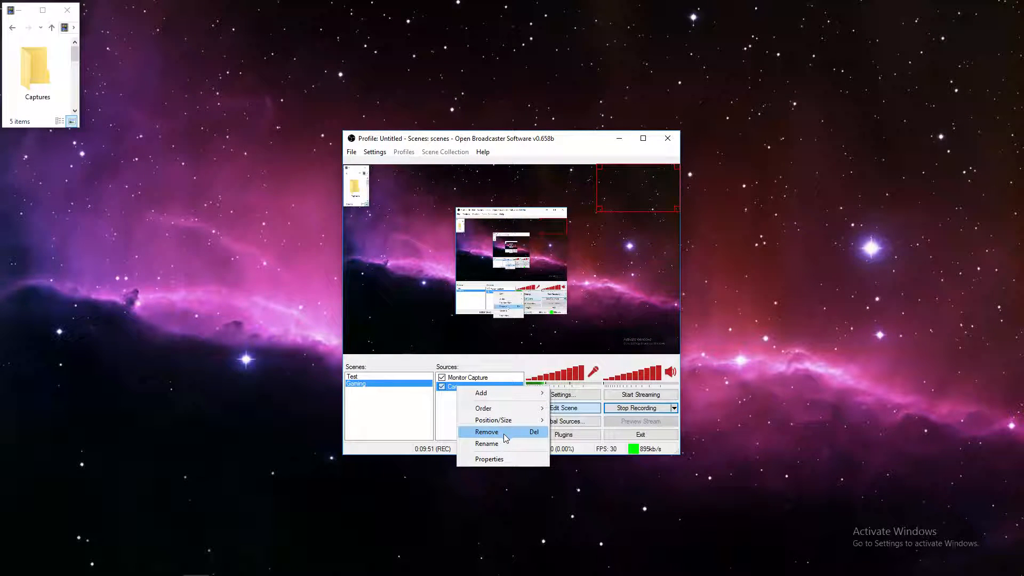
{"action": "mouse_move", "coordinate": [536, 416]}
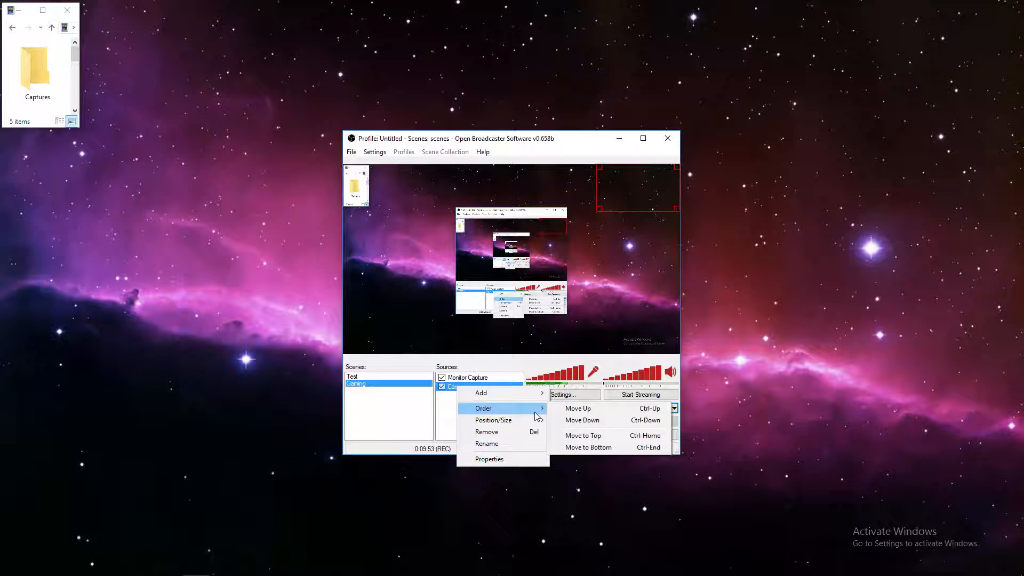
{"action": "left_click", "coordinate": [591, 436]}
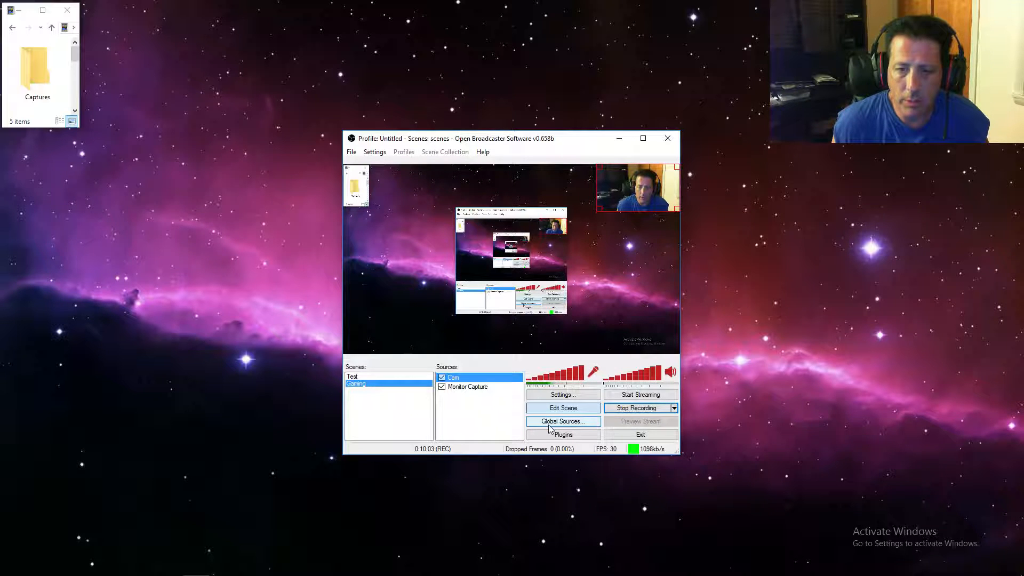
Add an Image source to the Gaming scene, keeping the default name "Image".
{"action": "right_click", "coordinate": [475, 410]}
{"action": "mouse_move", "coordinate": [496, 414]}
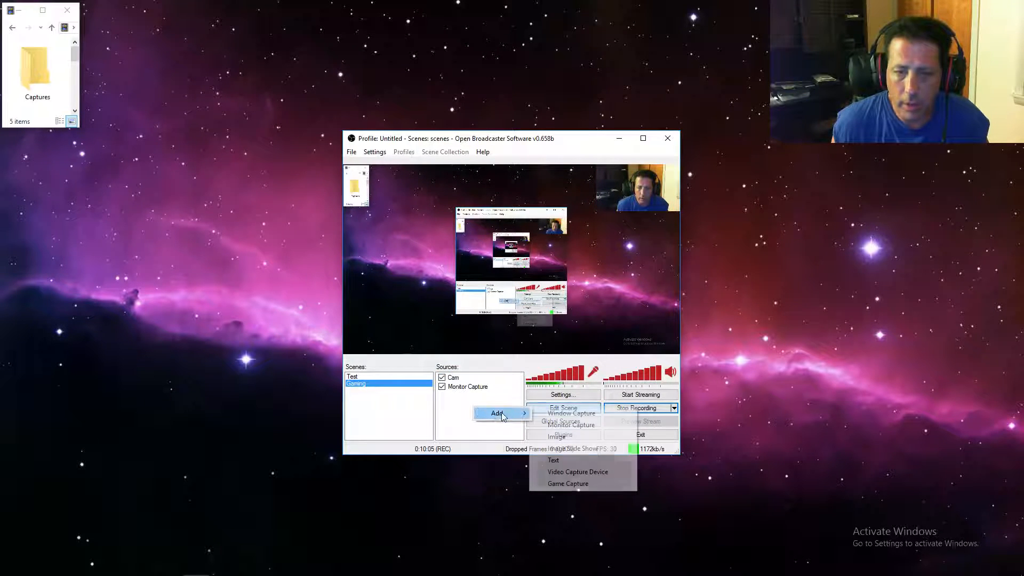
{"action": "left_click", "coordinate": [565, 437]}
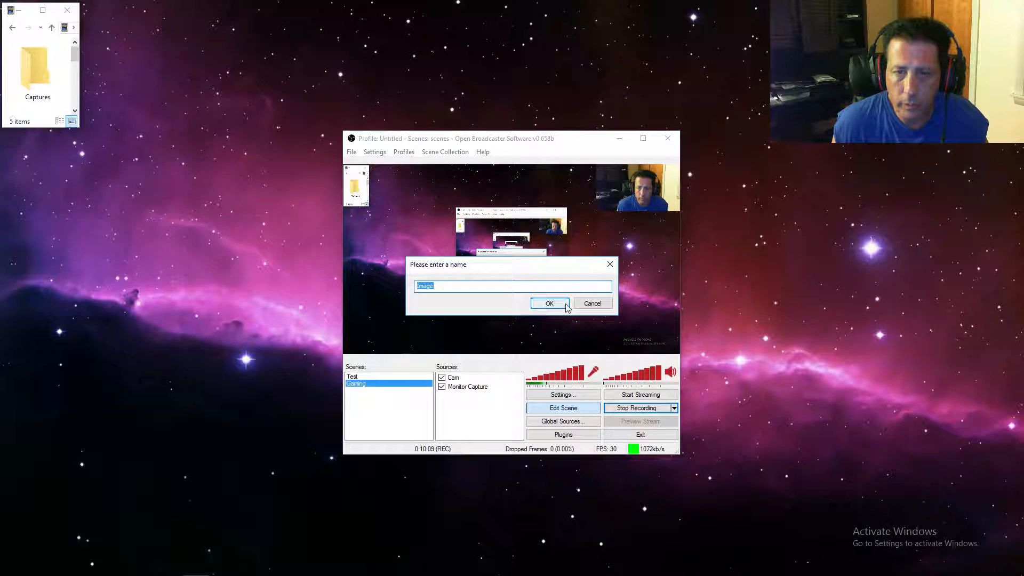
{"action": "left_click", "coordinate": [549, 303]}
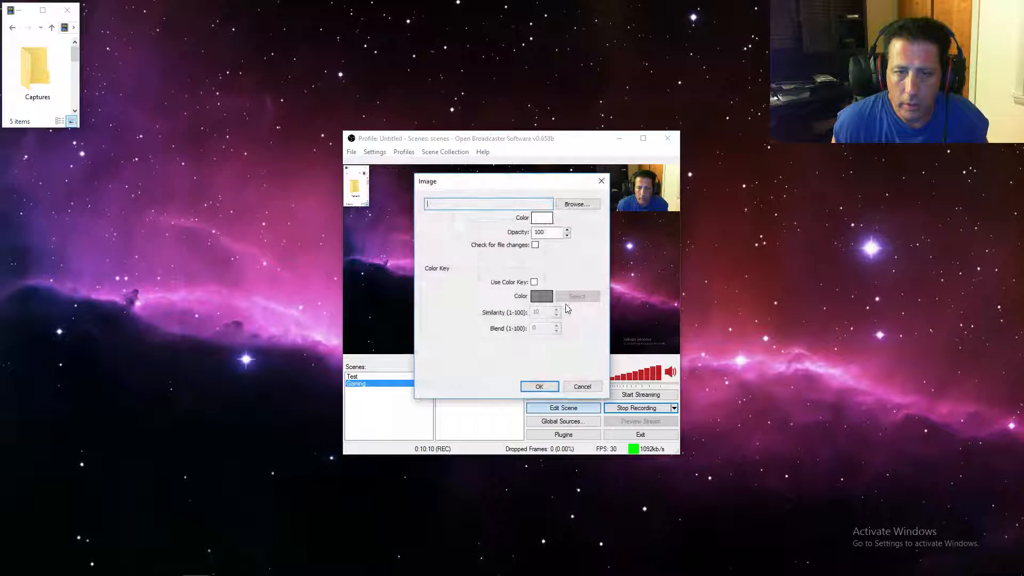
Set the image source's file to neo_slack.png from the Avatars folder on drive F:, keeping it in the preview's upper-left corner.
{"action": "left_click", "coordinate": [570, 207]}
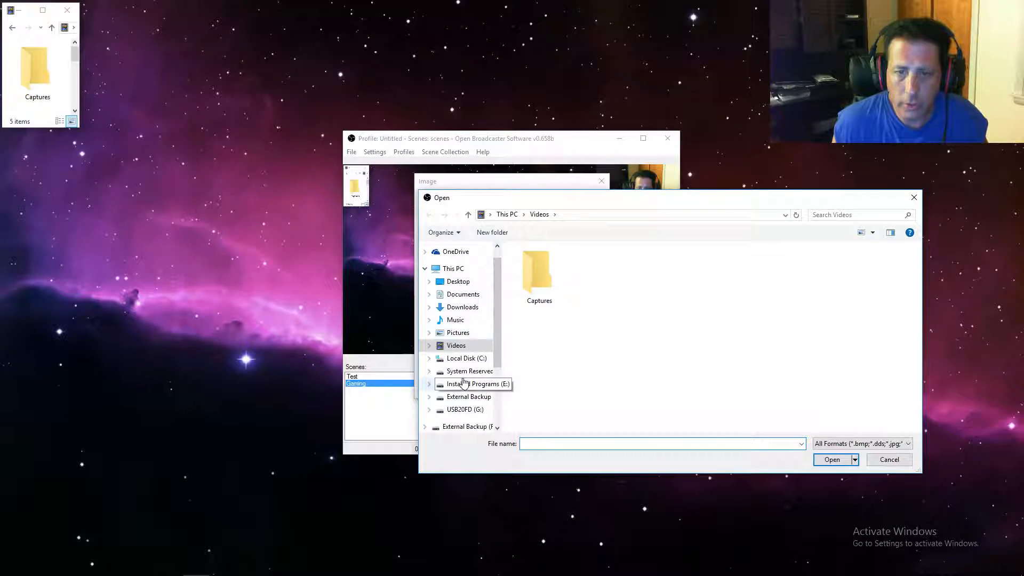
{"action": "left_click", "coordinate": [465, 396]}
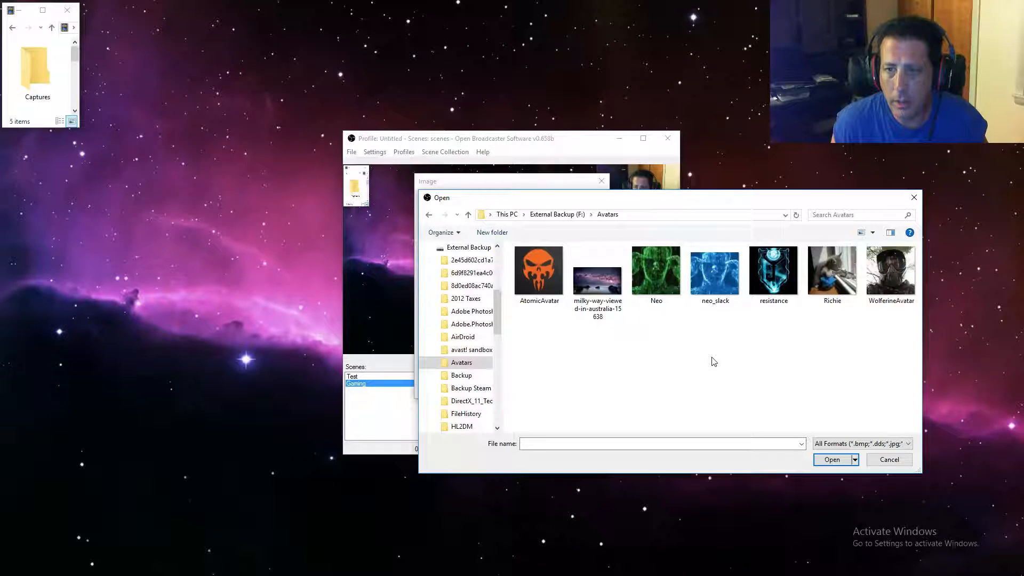
{"action": "double_click", "coordinate": [730, 280]}
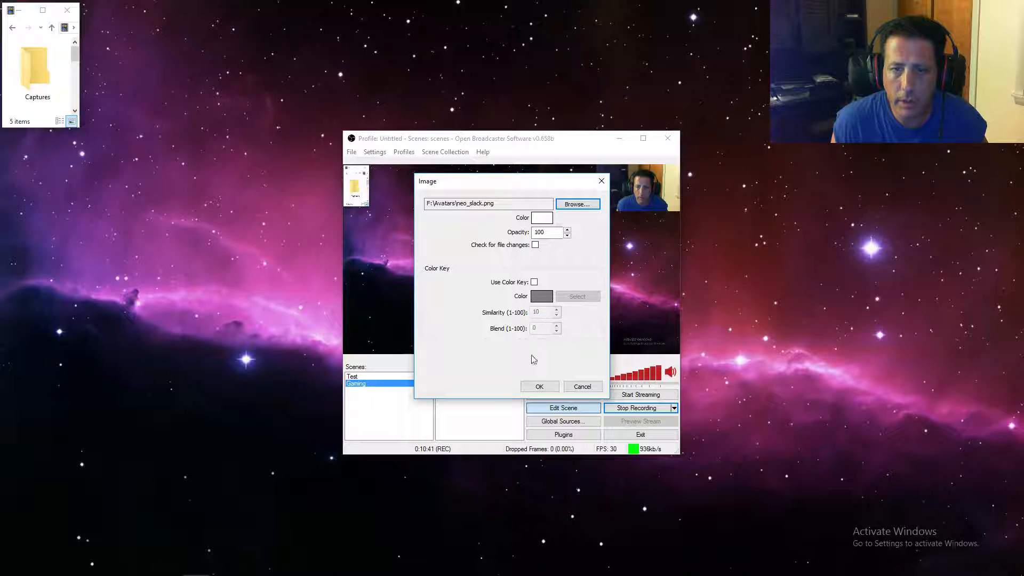
{"action": "left_click", "coordinate": [539, 387]}
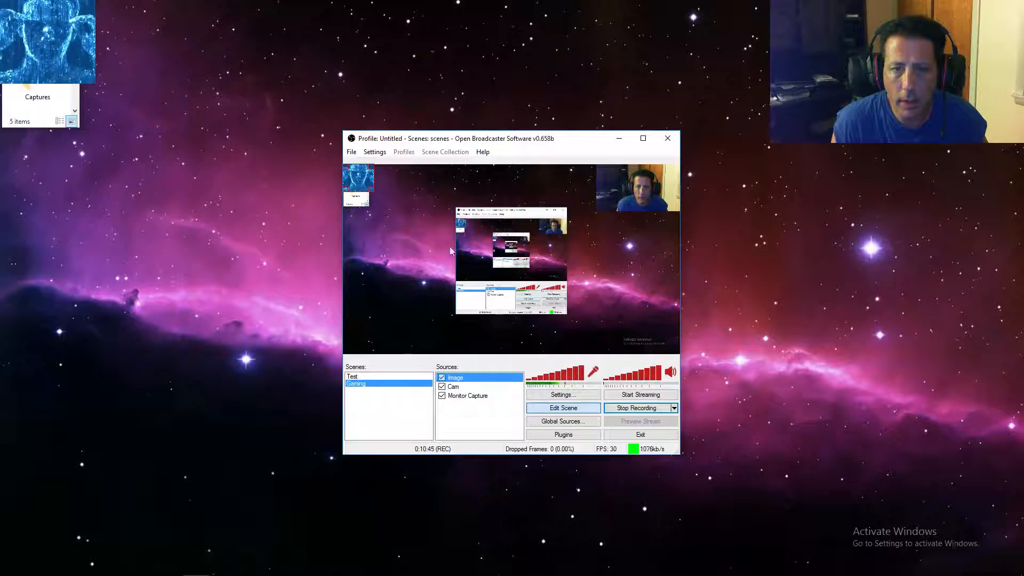
{"action": "mouse_move", "coordinate": [358, 181]}
{"action": "left_mouse_down"}
{"action": "mouse_move", "coordinate": [387, 222]}
{"action": "mouse_move", "coordinate": [363, 185]}
{"action": "left_mouse_up"}
Rename the Image source in the Gaming scene as "neo_av".
{"action": "right_click", "coordinate": [481, 419]}
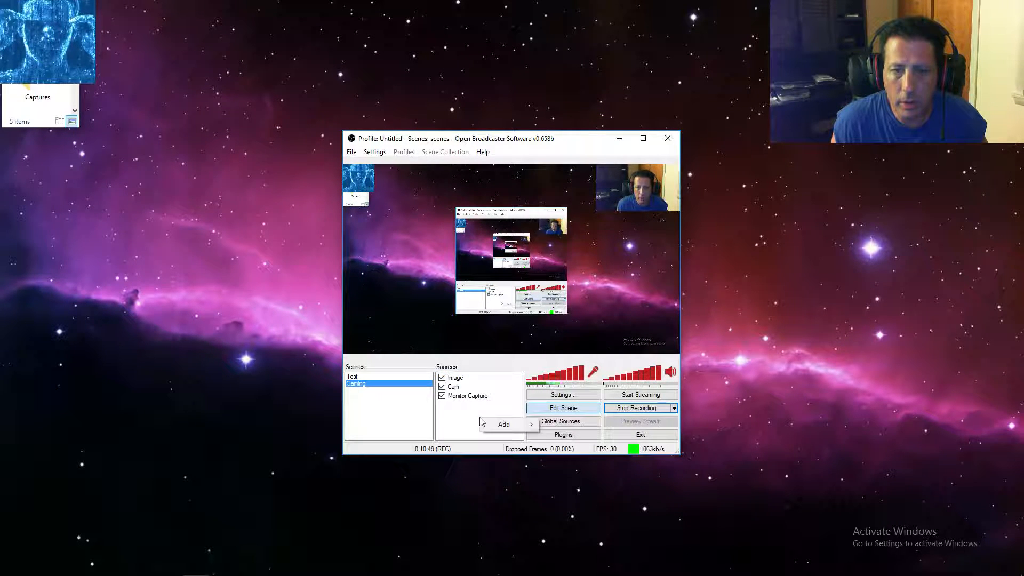
{"action": "mouse_move", "coordinate": [515, 430]}
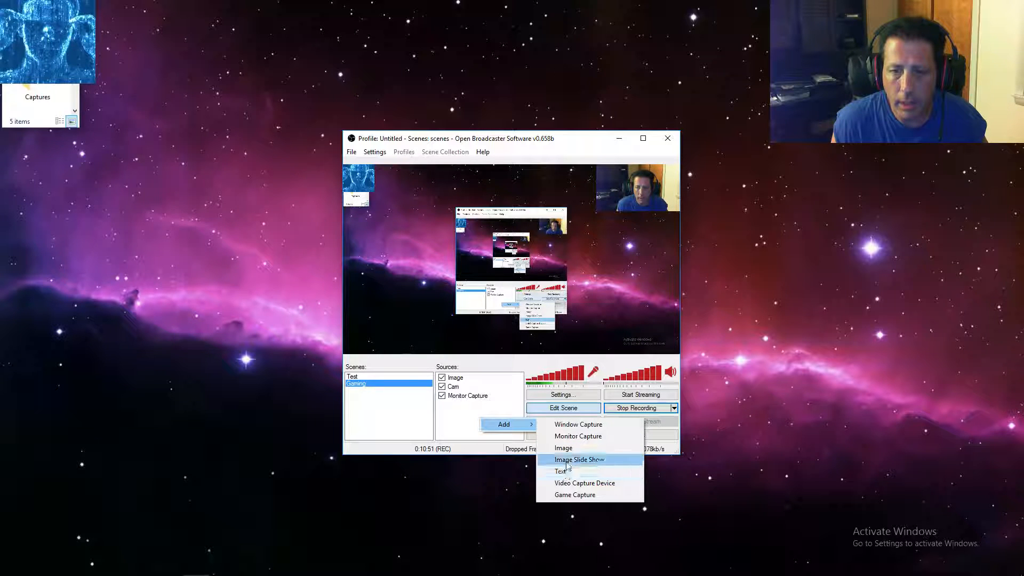
{"action": "left_click", "coordinate": [464, 379]}
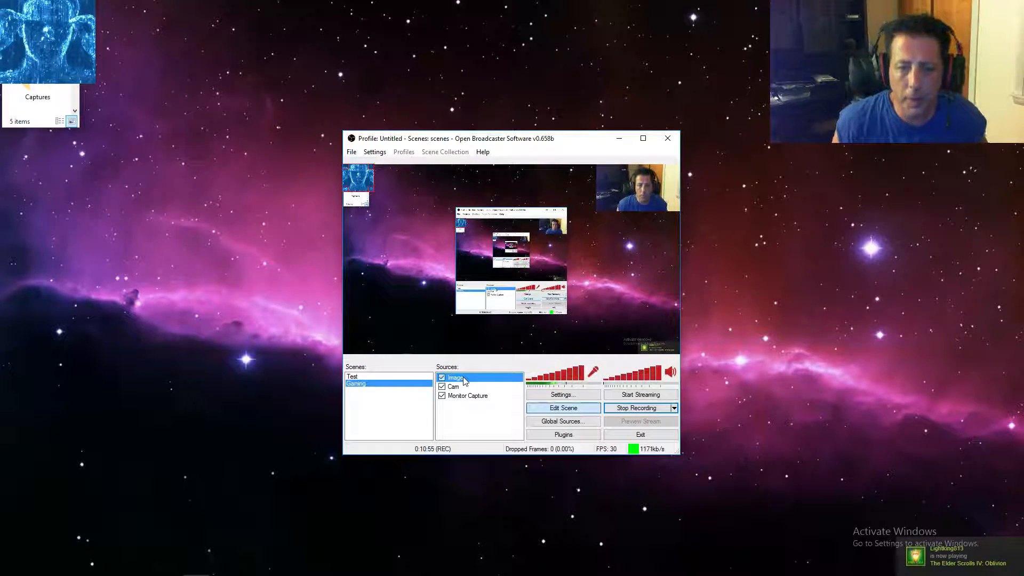
{"action": "right_click", "coordinate": [464, 380]}
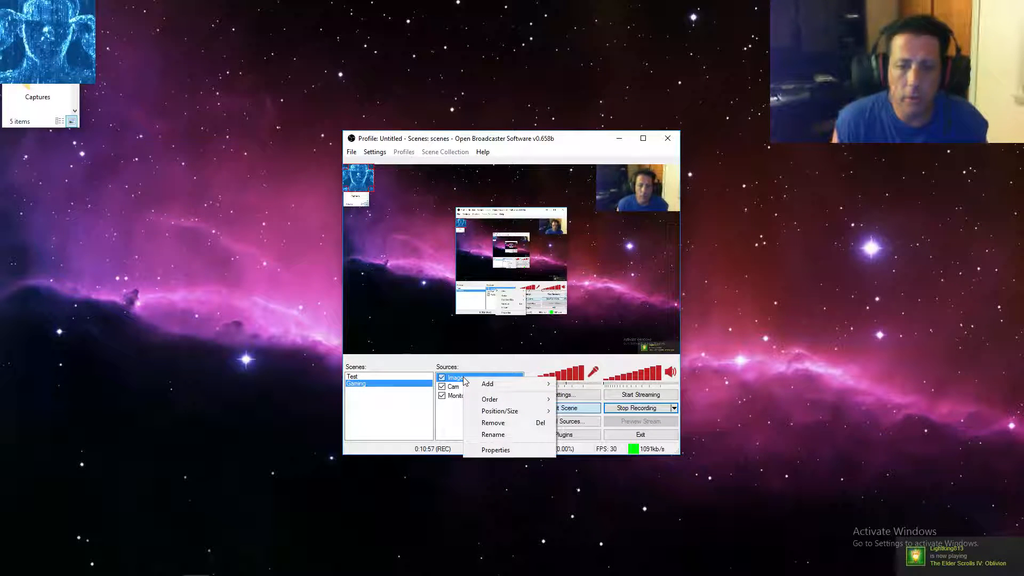
{"action": "left_click", "coordinate": [491, 435]}
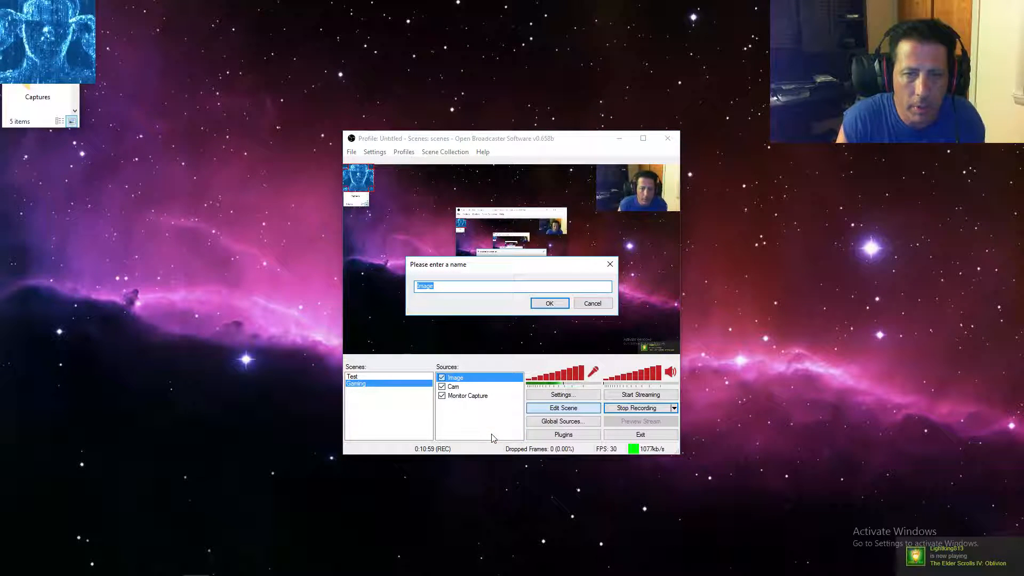
{"action": "type", "text": "neo_av"}
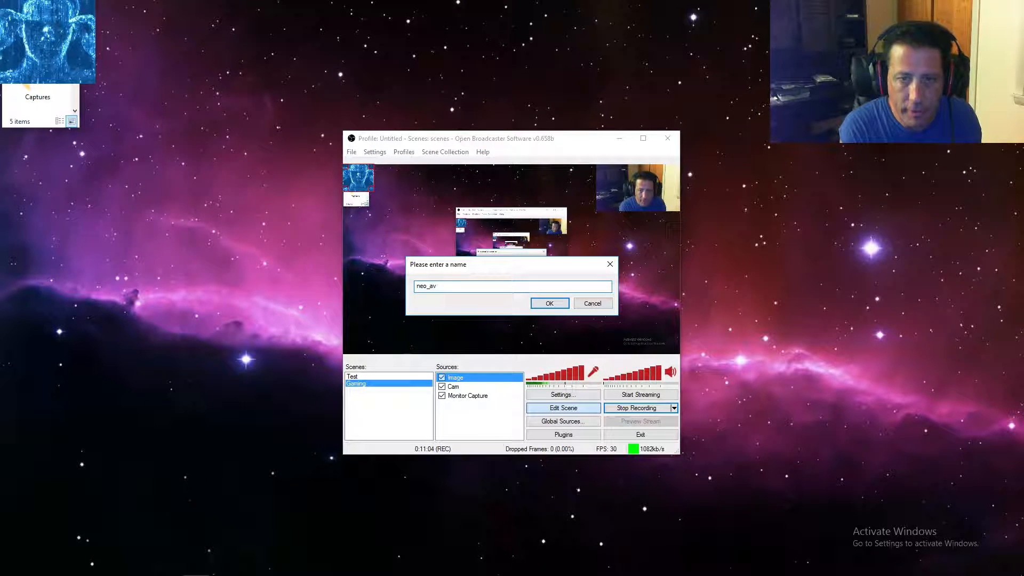
{"action": "key", "text": "Return"}
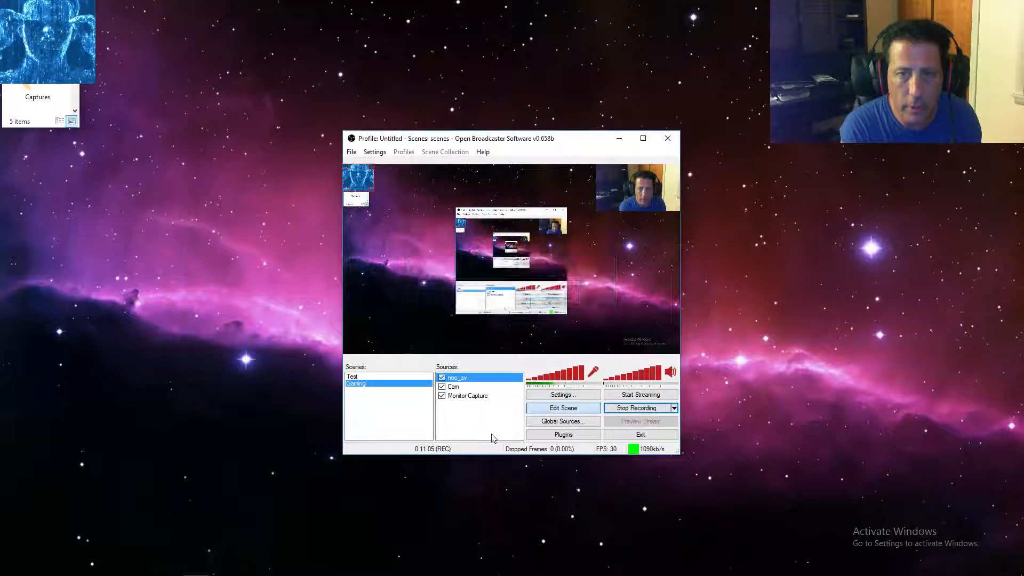
Add an Image source named "wolv_av" to the Gaming scene.
{"action": "right_click", "coordinate": [477, 425]}
{"action": "mouse_move", "coordinate": [499, 428]}
{"action": "left_click", "coordinate": [556, 452]}
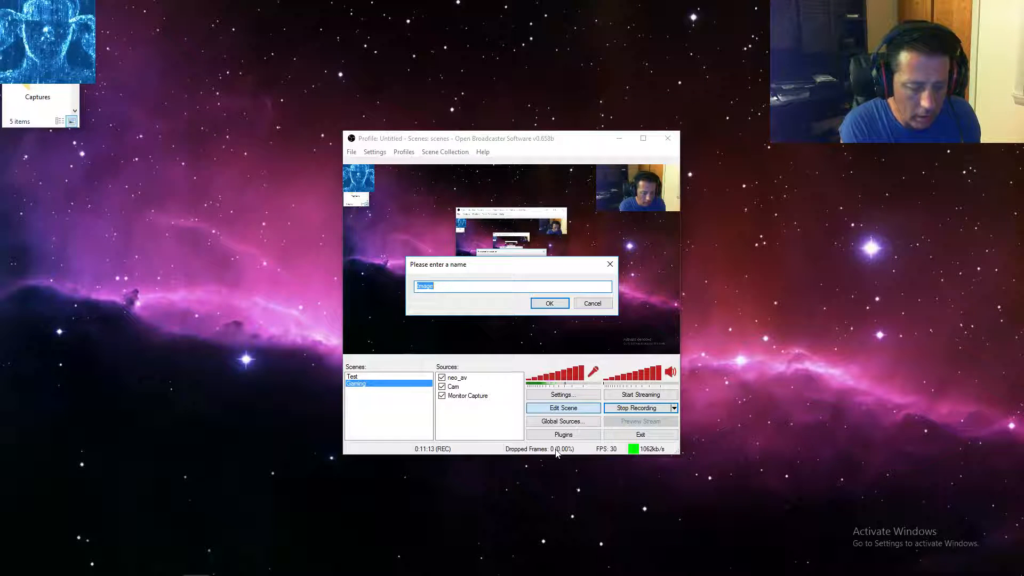
{"action": "type", "text": "wolv"}
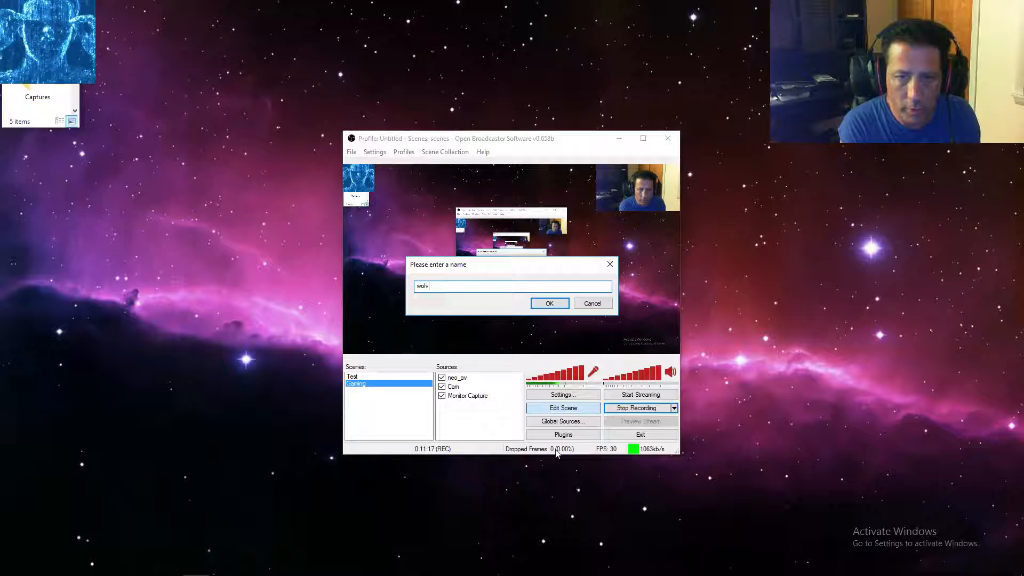
{"action": "type", "text": "_av"}
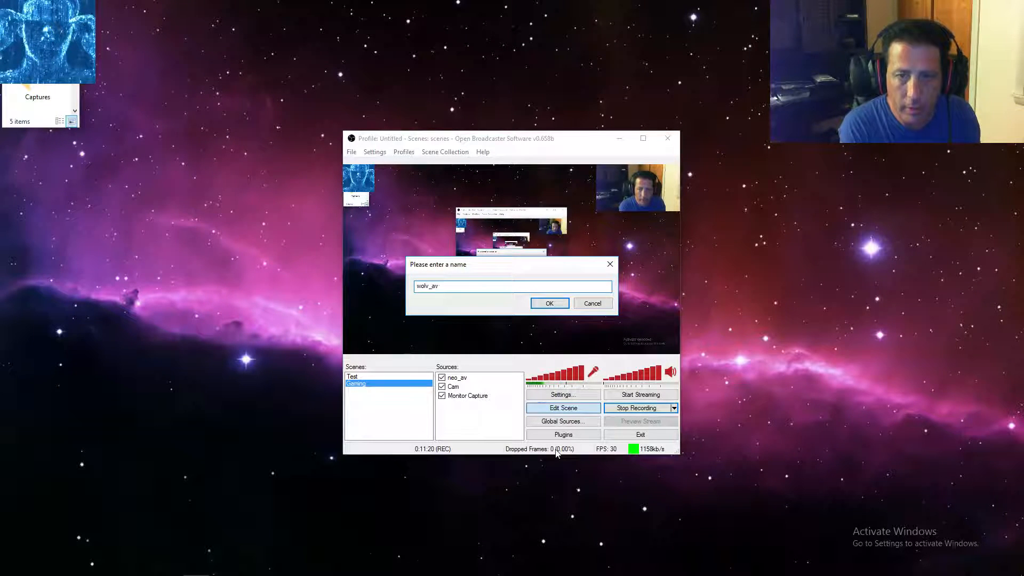
{"action": "key", "text": "Return"}
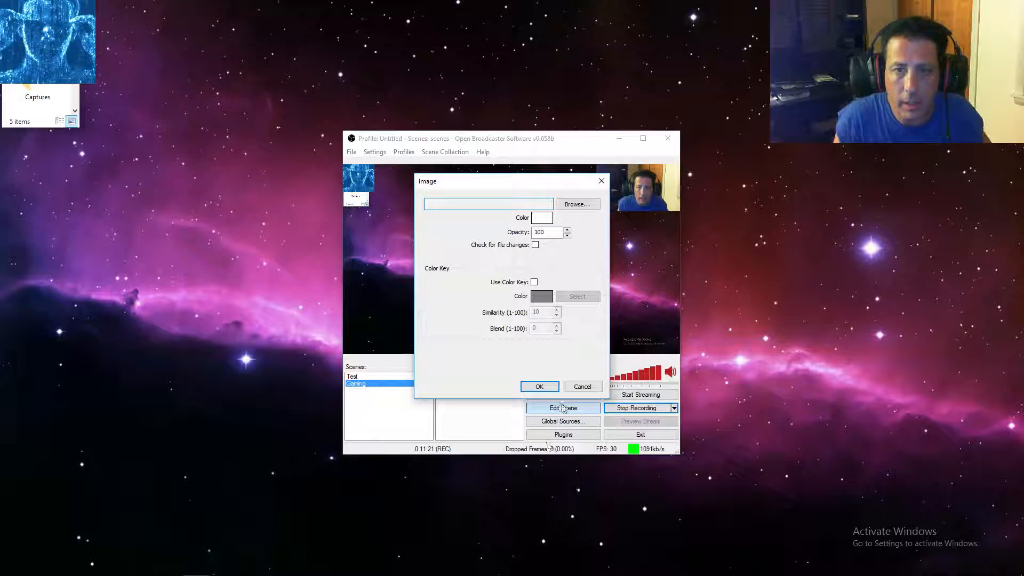
Set the wolv_av source's image file to WolferineAvatar.jpg from the Avatars folder on drive F: and accept the image settings.
{"action": "left_click", "coordinate": [576, 205]}
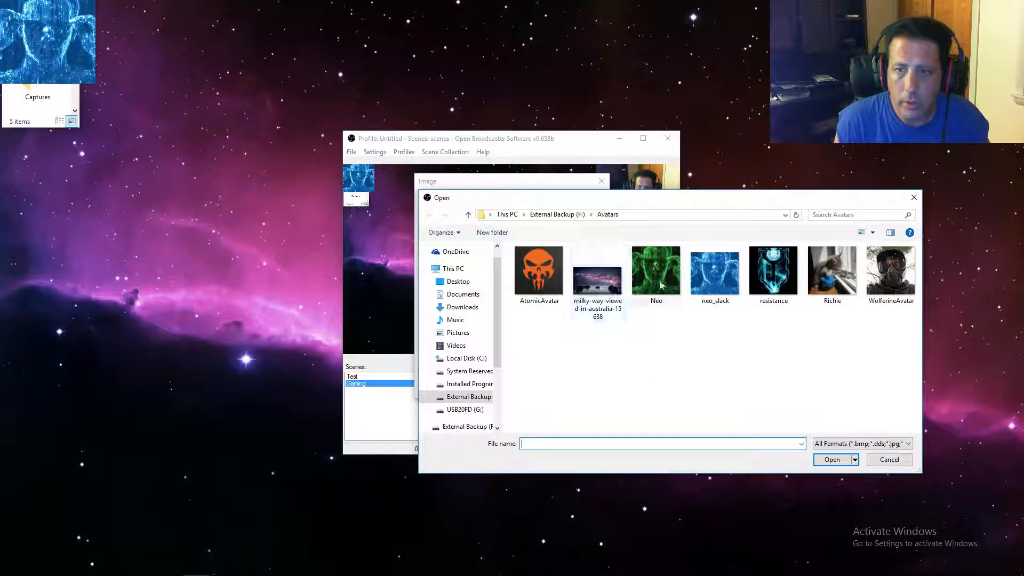
{"action": "double_click", "coordinate": [899, 275]}
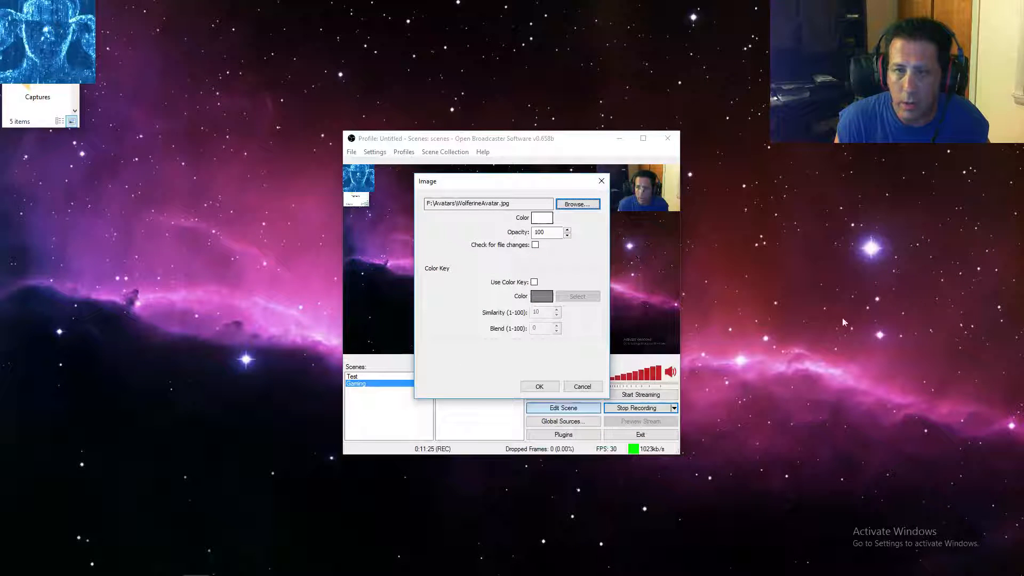
{"action": "left_click", "coordinate": [539, 386]}
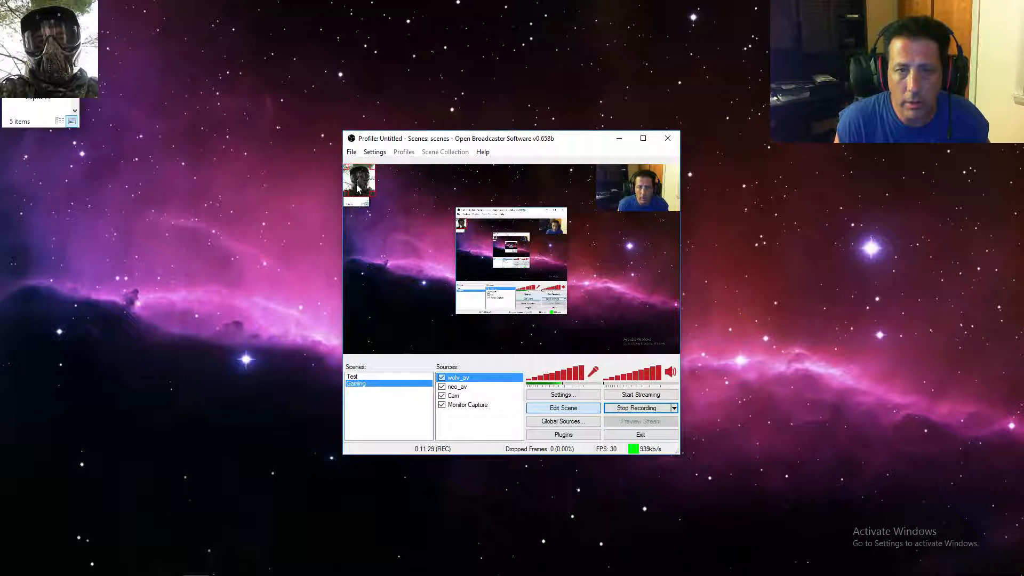
Move the wolv_av image from the upper-left to the lower-right corner of the Gaming scene's canvas.
{"action": "left_click", "coordinate": [643, 138]}
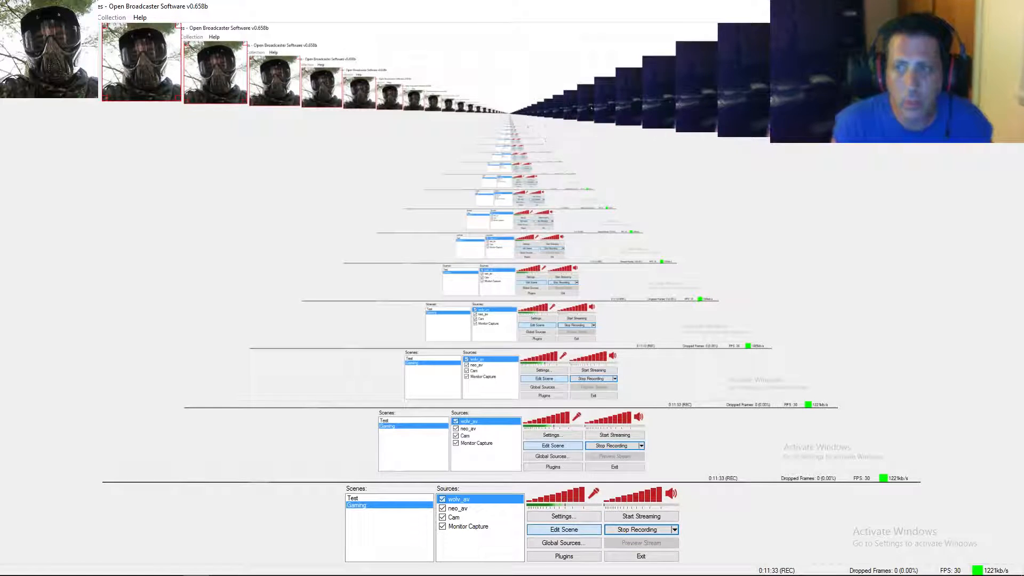
{"action": "left_click", "coordinate": [987, 6]}
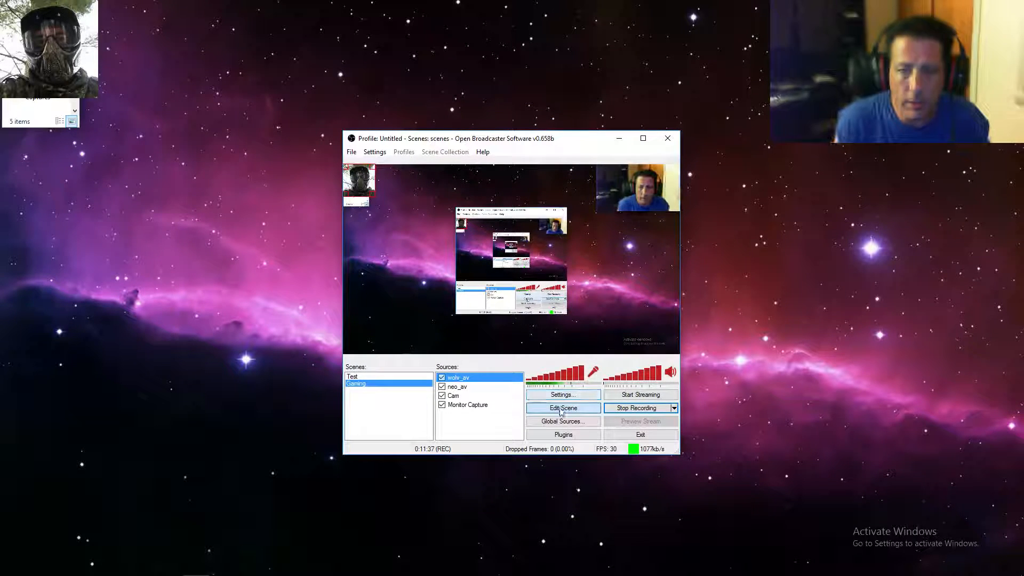
{"action": "left_click_drag", "start_coordinate": [50, 68], "coordinate": [975, 546]}
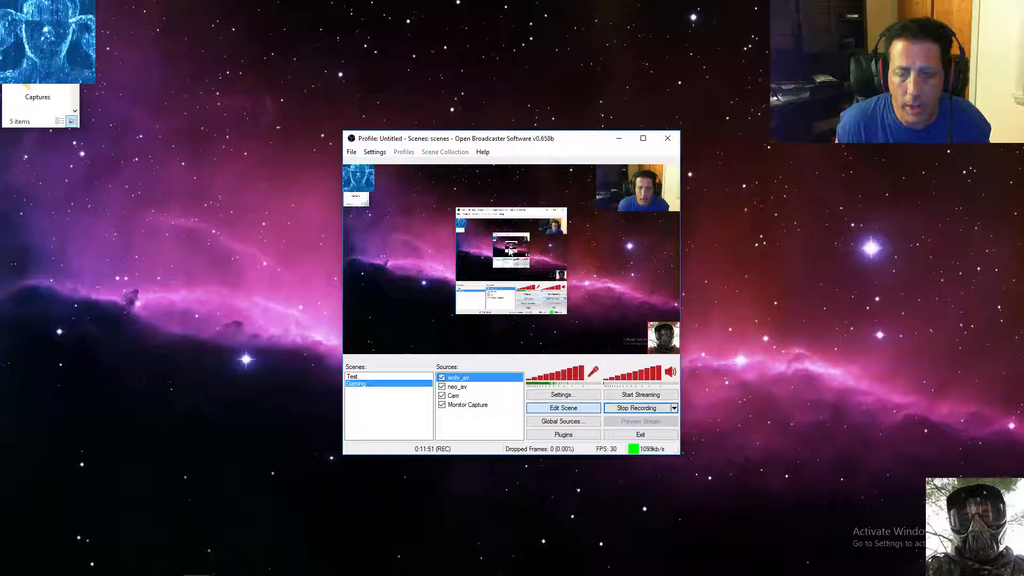
{"action": "left_click", "coordinate": [460, 387]}
{"action": "left_click", "coordinate": [459, 378]}
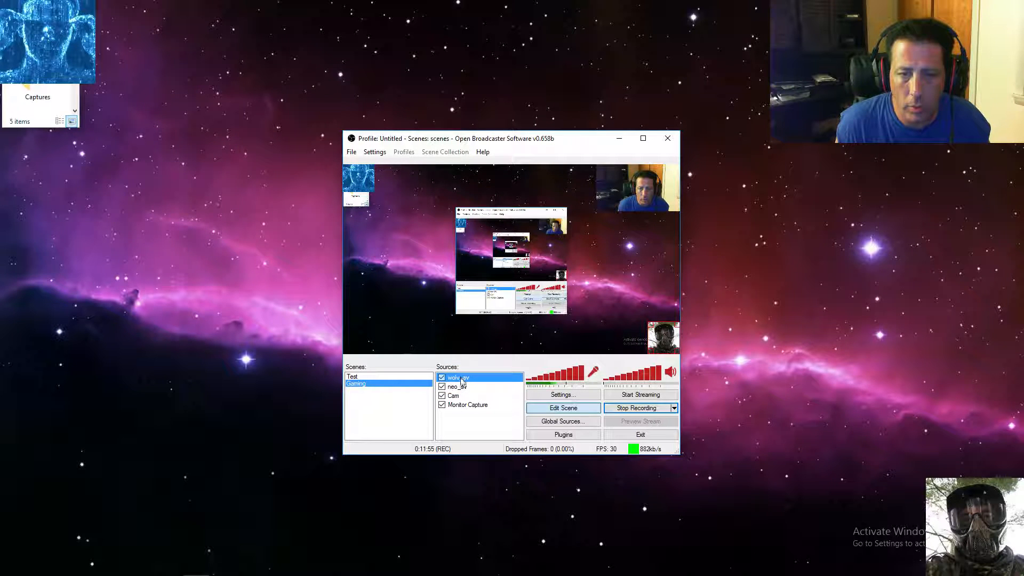
{"action": "left_click", "coordinate": [458, 397]}
{"action": "left_click", "coordinate": [460, 406]}
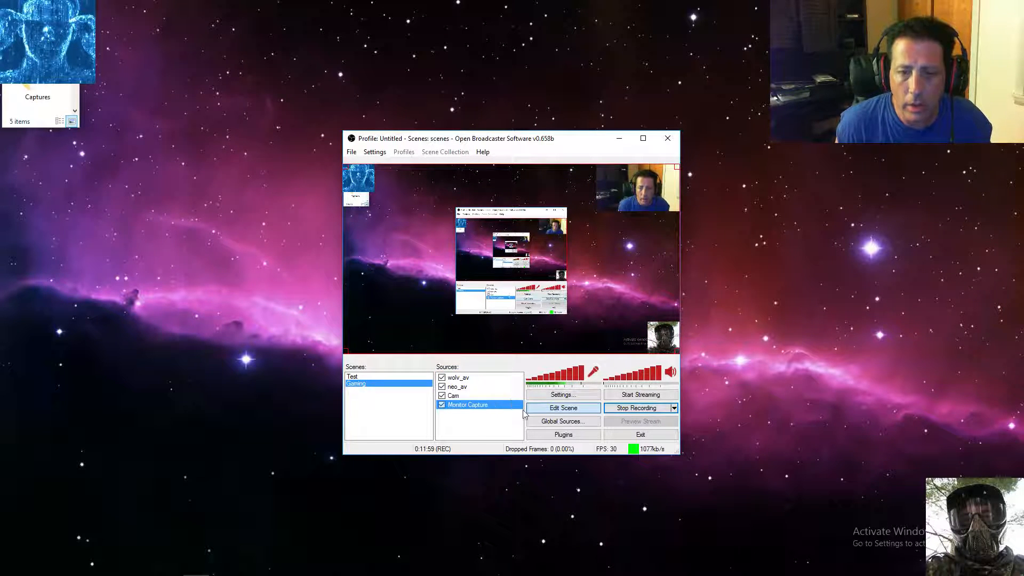
Add a Text source named "yourweb address goes here" to the Gaming scene.
{"action": "right_click", "coordinate": [476, 424]}
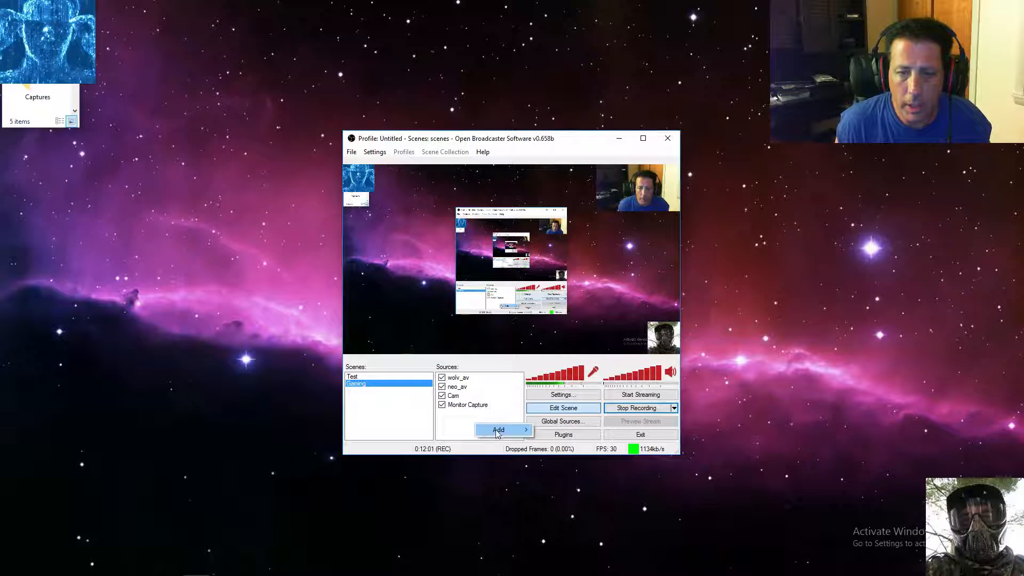
{"action": "mouse_move", "coordinate": [502, 431]}
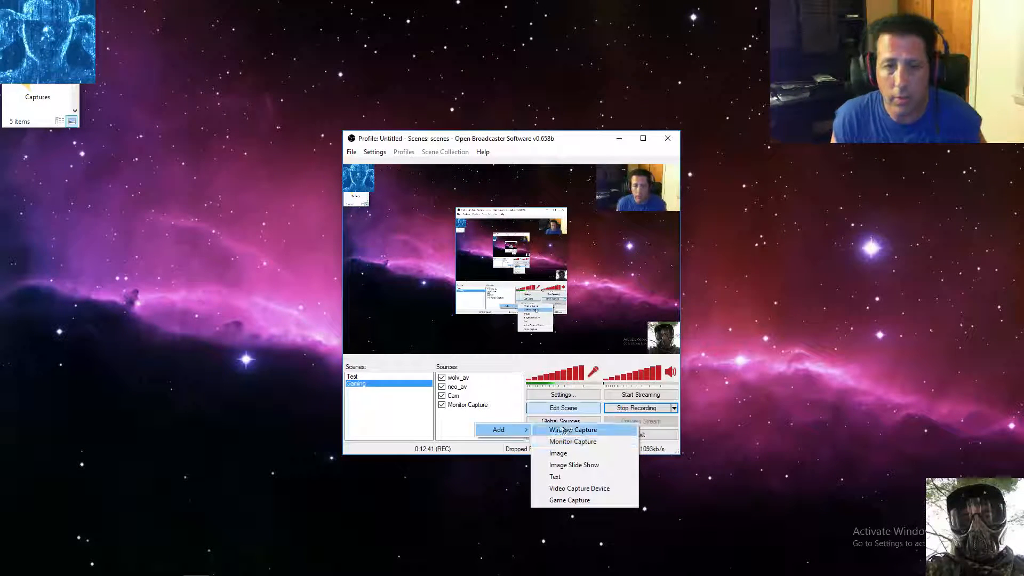
{"action": "left_click", "coordinate": [574, 477]}
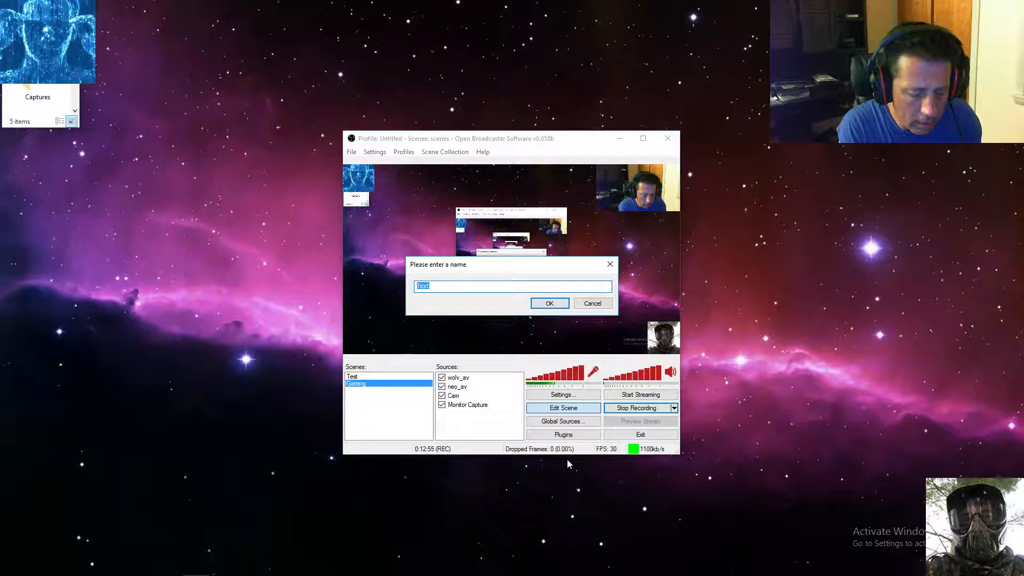
{"action": "type", "text": "your"}
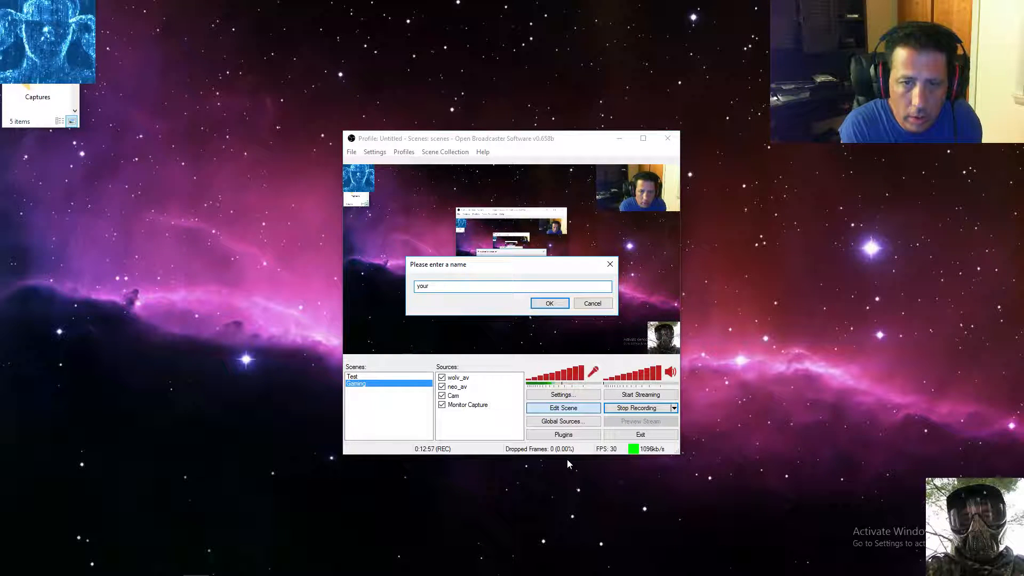
{"action": "type", "text": "web"}
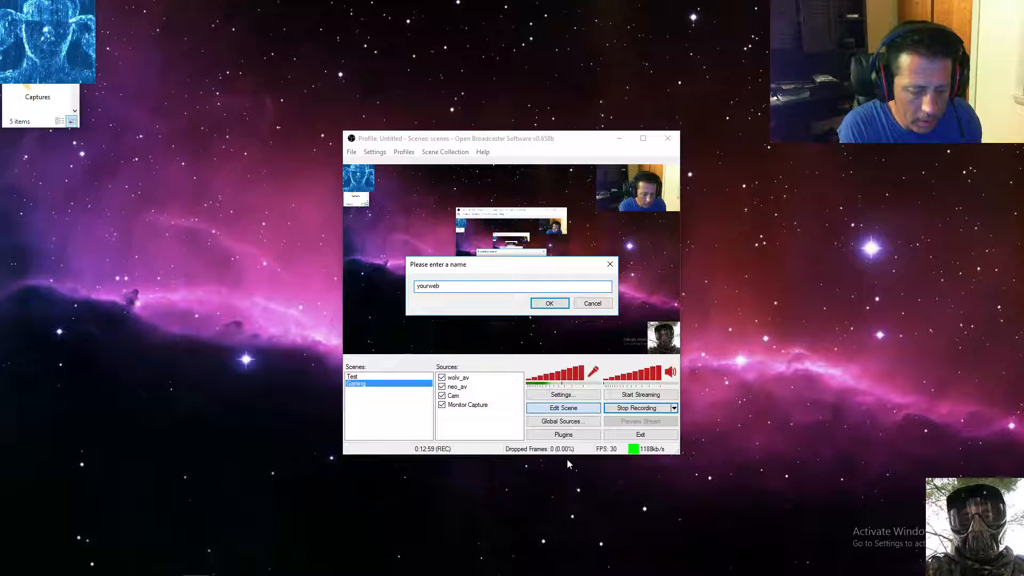
{"action": "type", "text": "ad"}
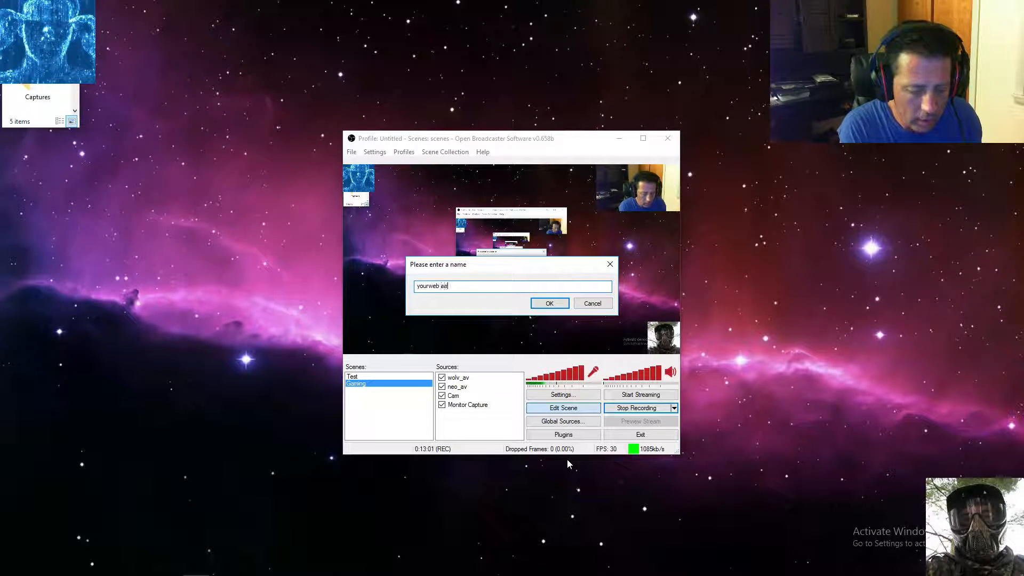
{"action": "type", "text": "dress goes here"}
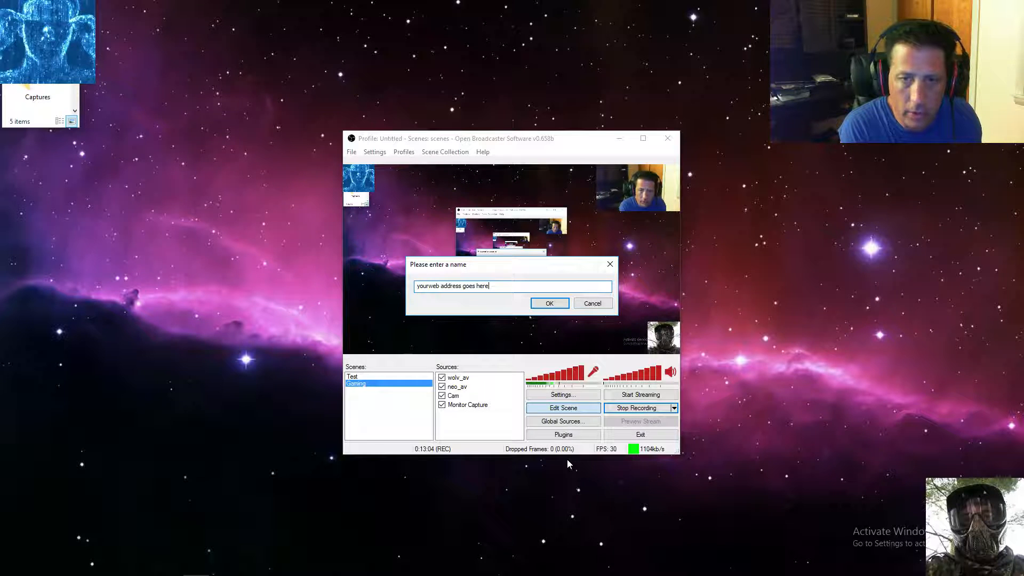
{"action": "key", "text": "Return"}
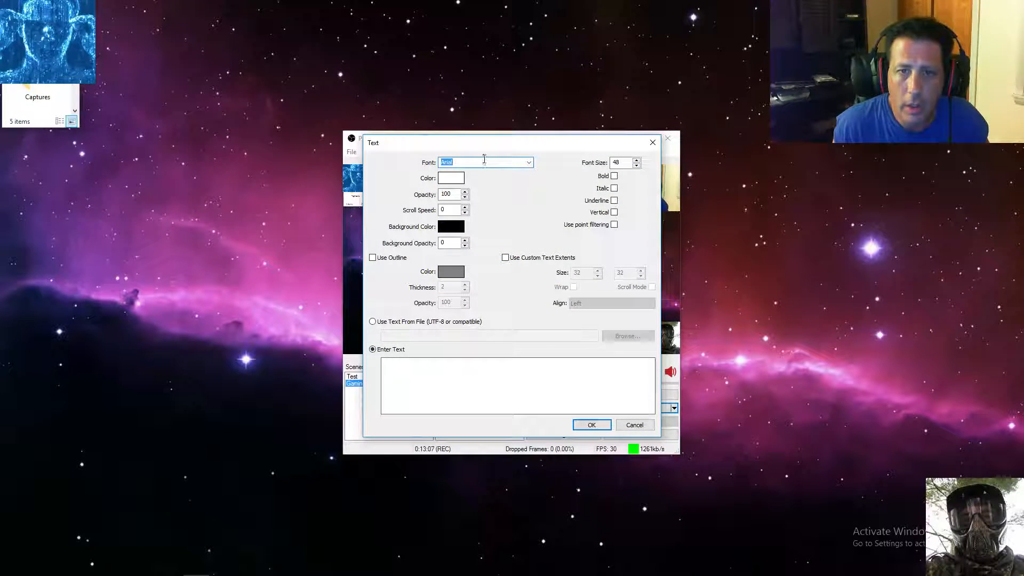
Try the Gabriola font for the text source and return it to Arial.
{"action": "left_click", "coordinate": [529, 163]}
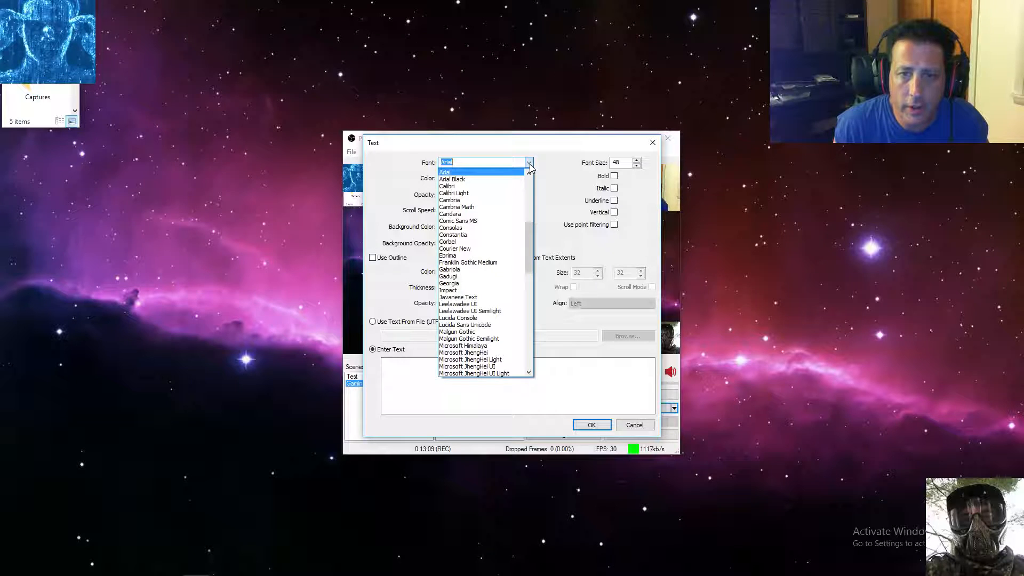
{"action": "left_click", "coordinate": [469, 269]}
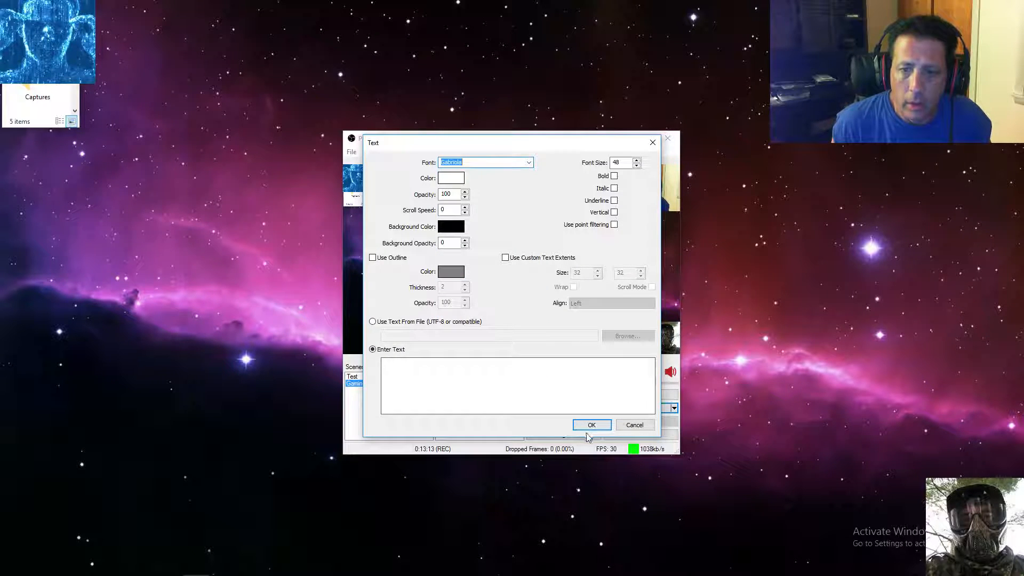
{"action": "left_click", "coordinate": [528, 163]}
{"action": "scroll", "coordinate": [480, 214], "scroll_direction": "up", "scroll_amount": 13}
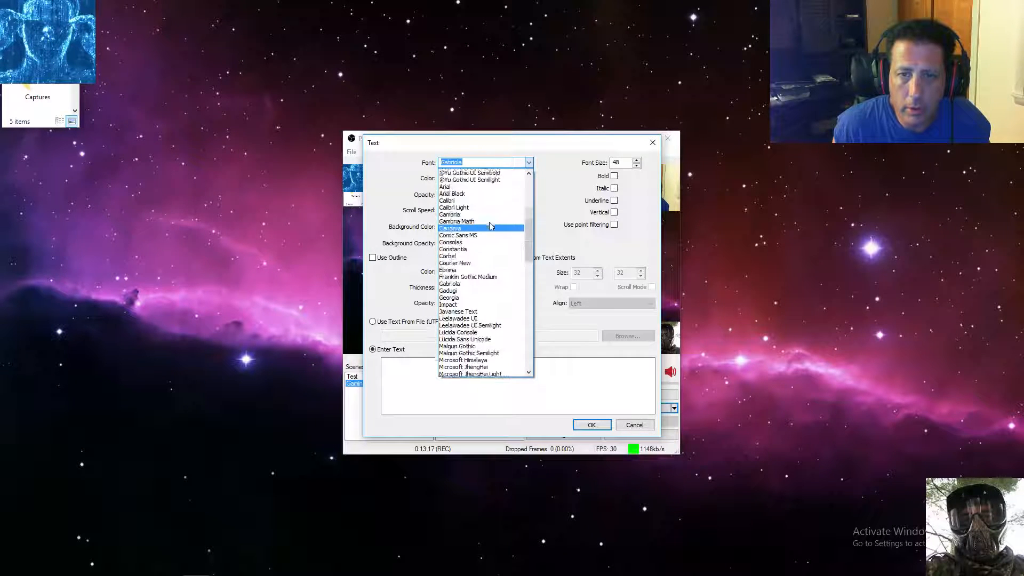
{"action": "scroll", "coordinate": [470, 291], "scroll_direction": "down", "scroll_amount": 2}
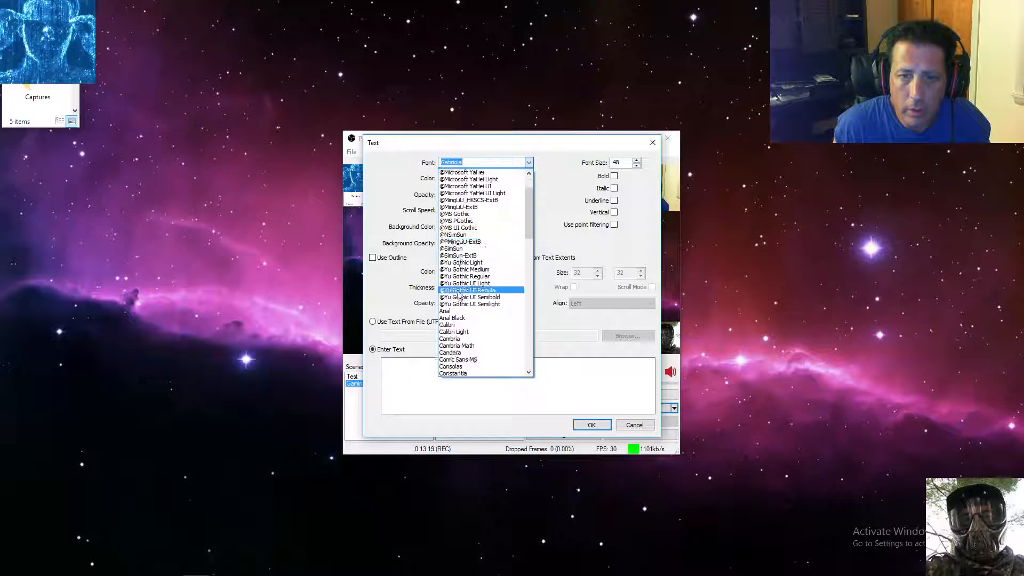
{"action": "left_click", "coordinate": [453, 312]}
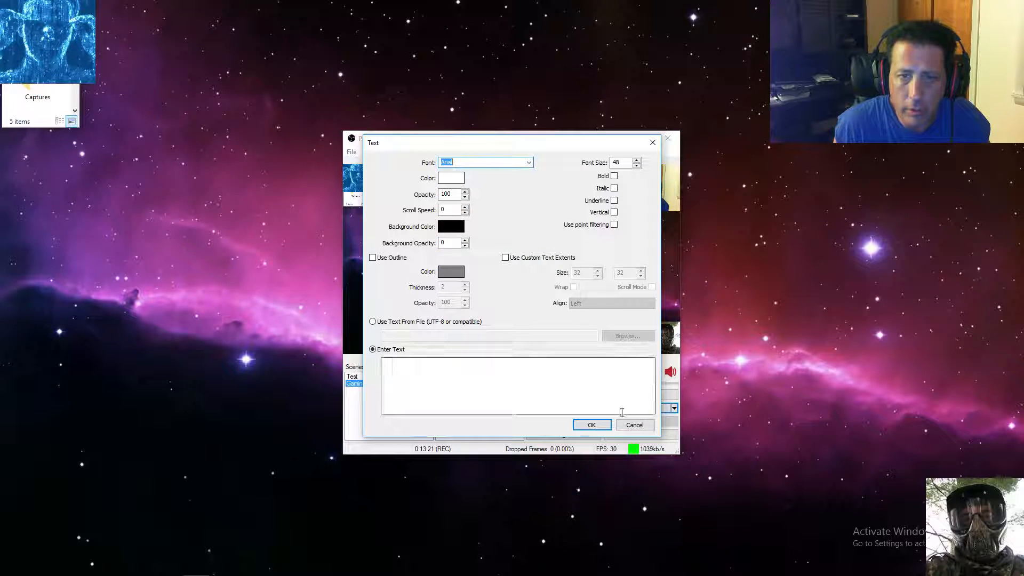
Accept the text source with no text entered, and enlarge and reposition its empty frame beside the nested window in the preview.
{"action": "left_click", "coordinate": [591, 425]}
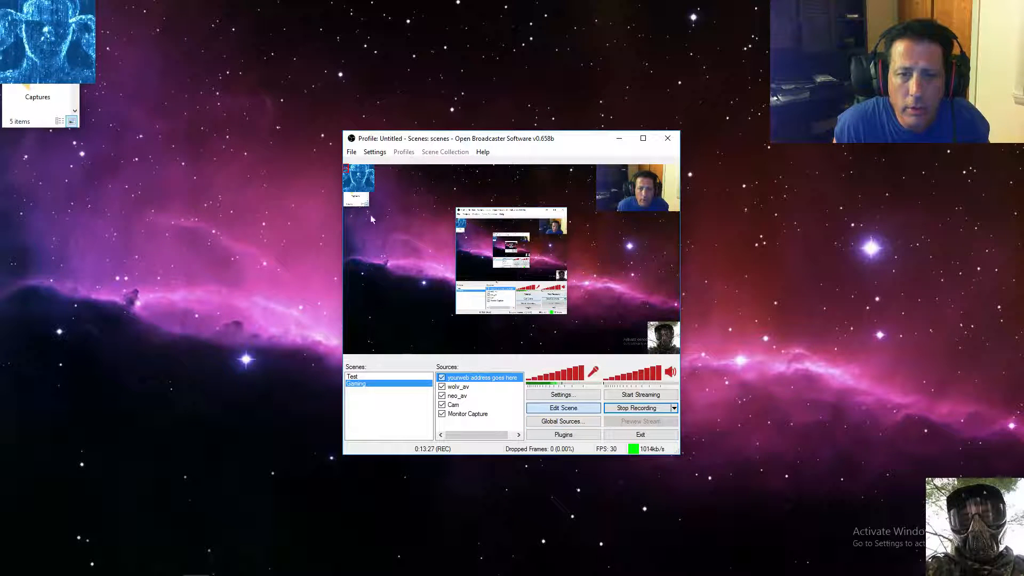
{"action": "left_click", "coordinate": [561, 409]}
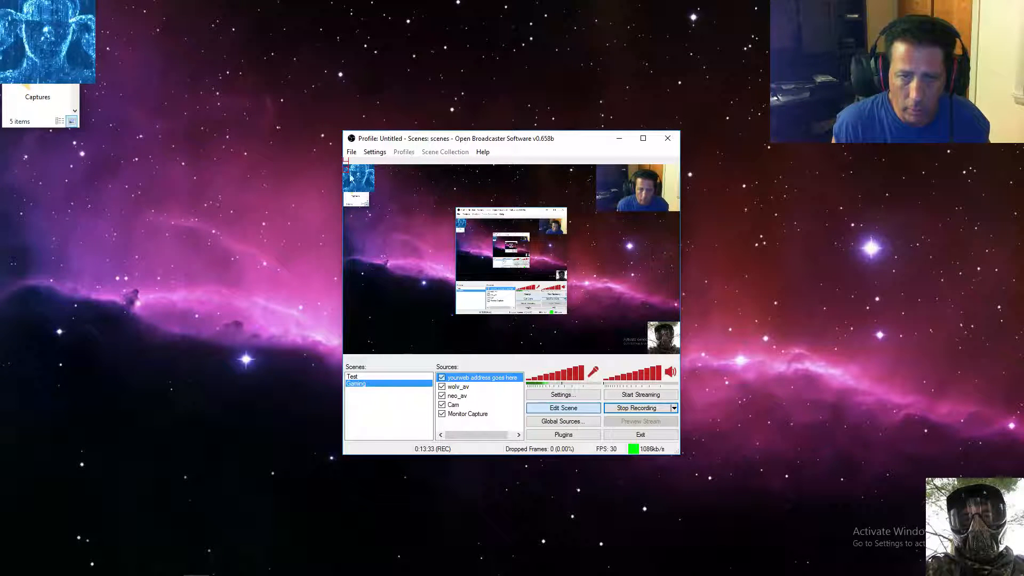
{"action": "left_click_drag", "start_coordinate": [365, 179], "coordinate": [513, 248]}
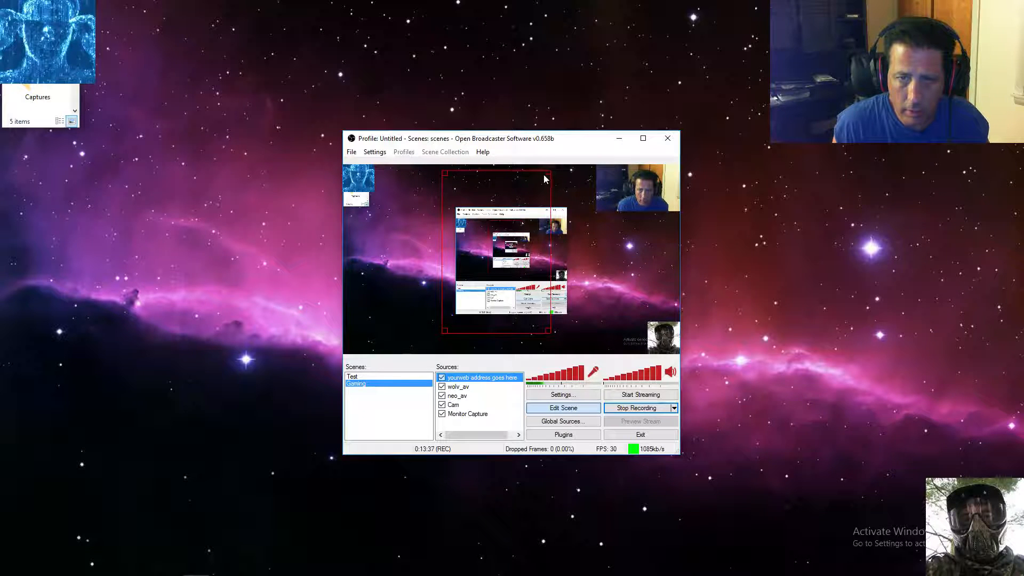
{"action": "left_click_drag", "start_coordinate": [550, 171], "coordinate": [444, 229]}
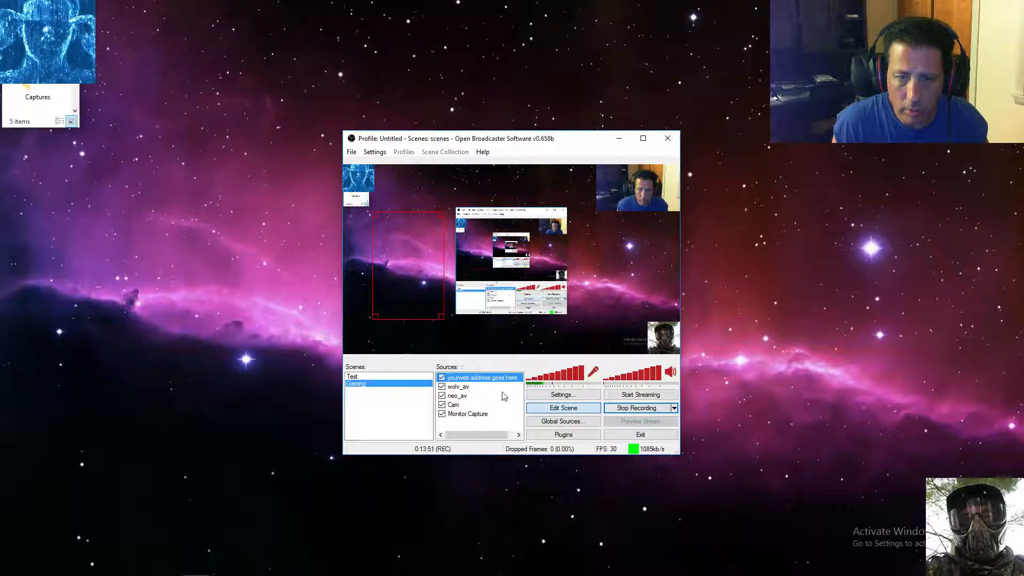
Set the text source's content to "your web address" and accept the text settings.
{"action": "double_click", "coordinate": [486, 381]}
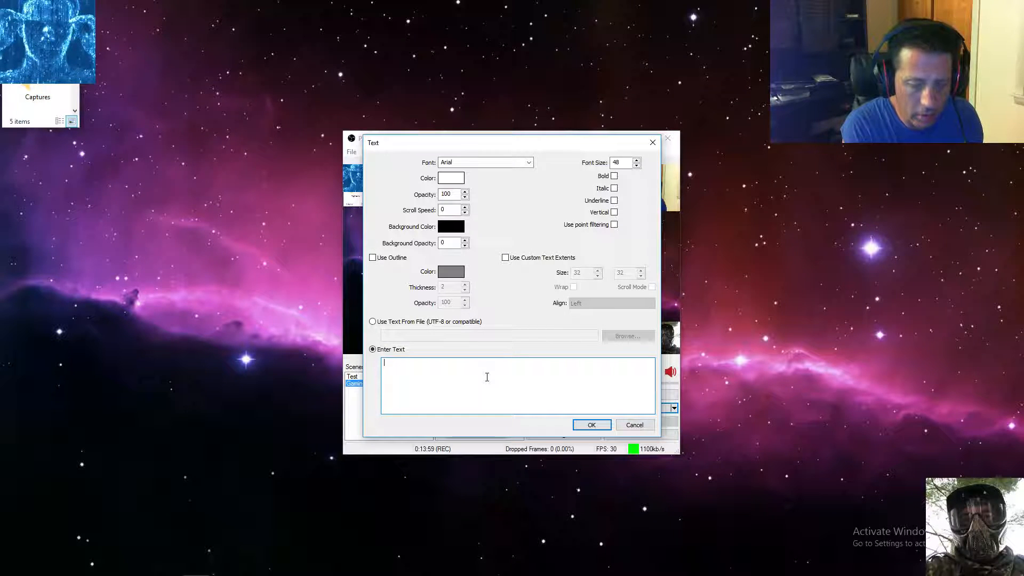
{"action": "type", "text": "your web ad"}
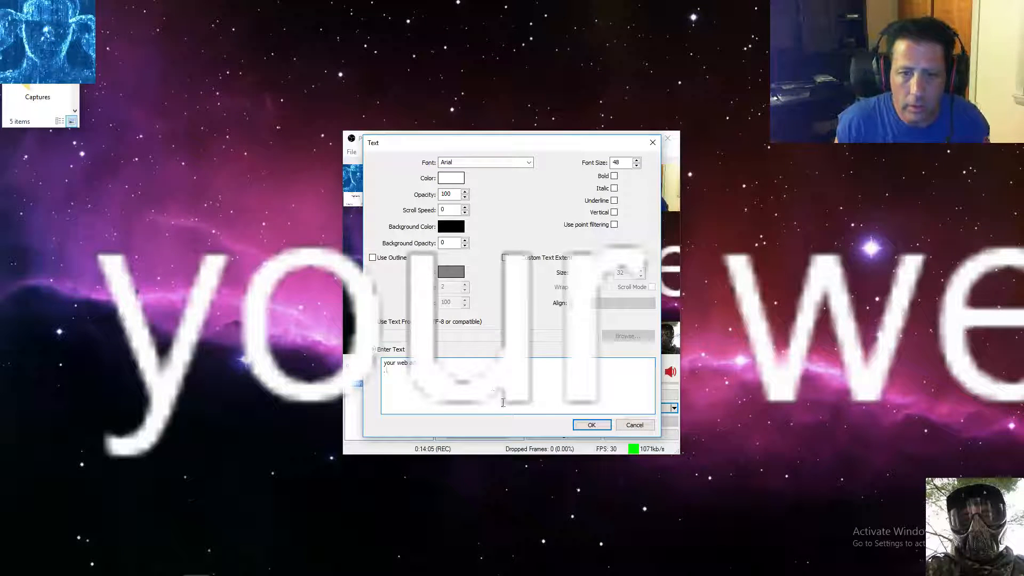
{"action": "left_click", "coordinate": [604, 425]}
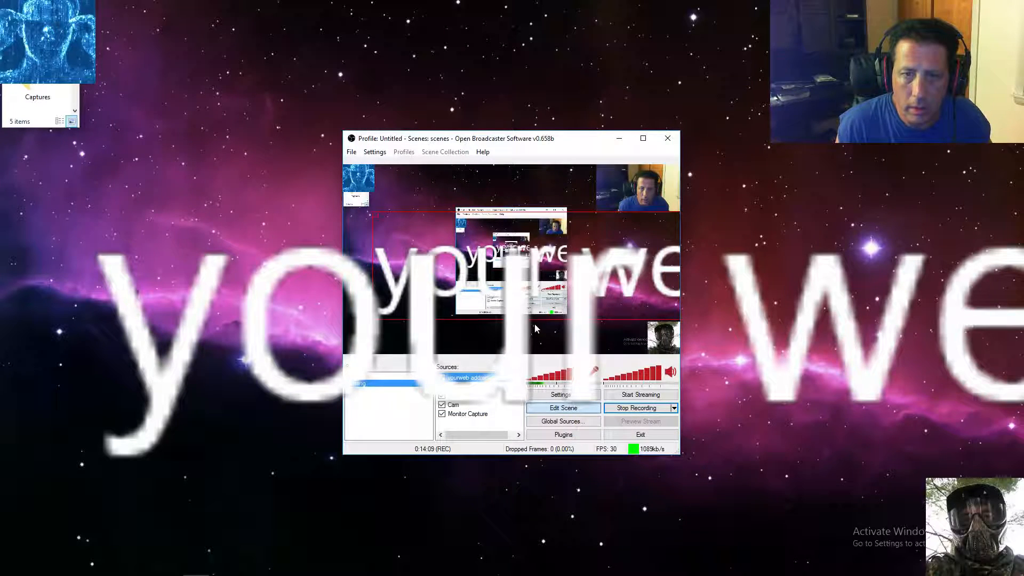
Shrink the web address text and place it along the canvas's upper edge, between the Neo avatar and the webcam.
{"action": "mouse_move", "coordinate": [541, 288]}
{"action": "left_mouse_down"}
{"action": "mouse_move", "coordinate": [503, 295]}
{"action": "mouse_move", "coordinate": [553, 287]}
{"action": "left_mouse_up"}
{"action": "left_click_drag", "start_coordinate": [389, 214], "coordinate": [473, 258]}
{"action": "left_click_drag", "start_coordinate": [542, 256], "coordinate": [495, 180]}
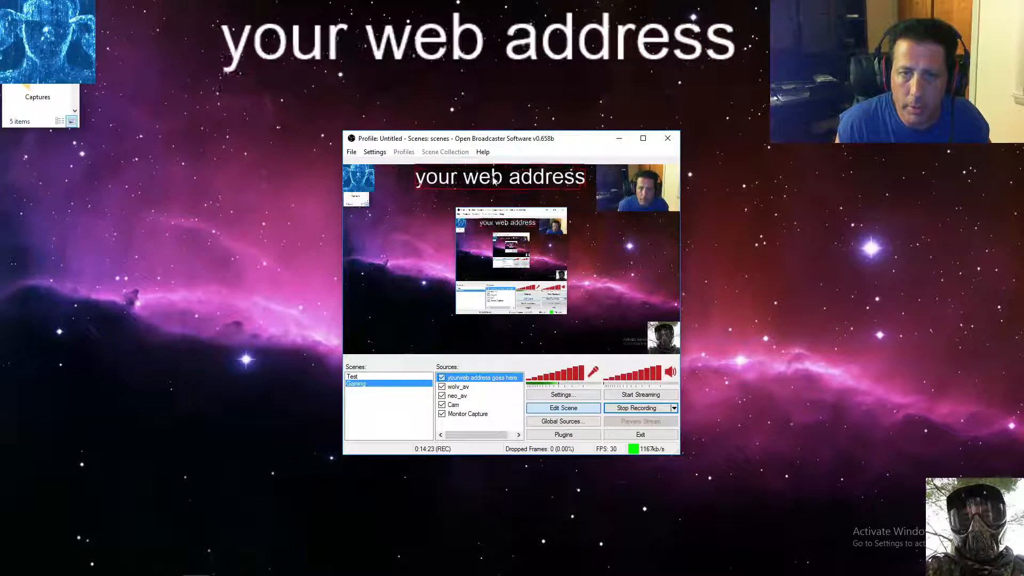
{"action": "left_click_drag", "start_coordinate": [416, 183], "coordinate": [438, 181]}
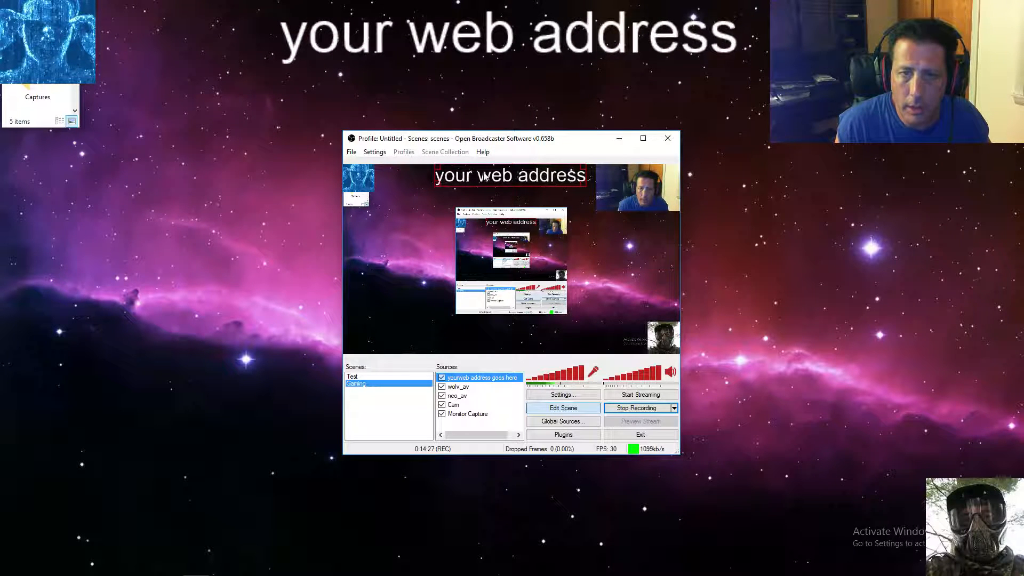
Give the web address text source a scroll speed of 5 and accept the text settings.
{"action": "double_click", "coordinate": [468, 379]}
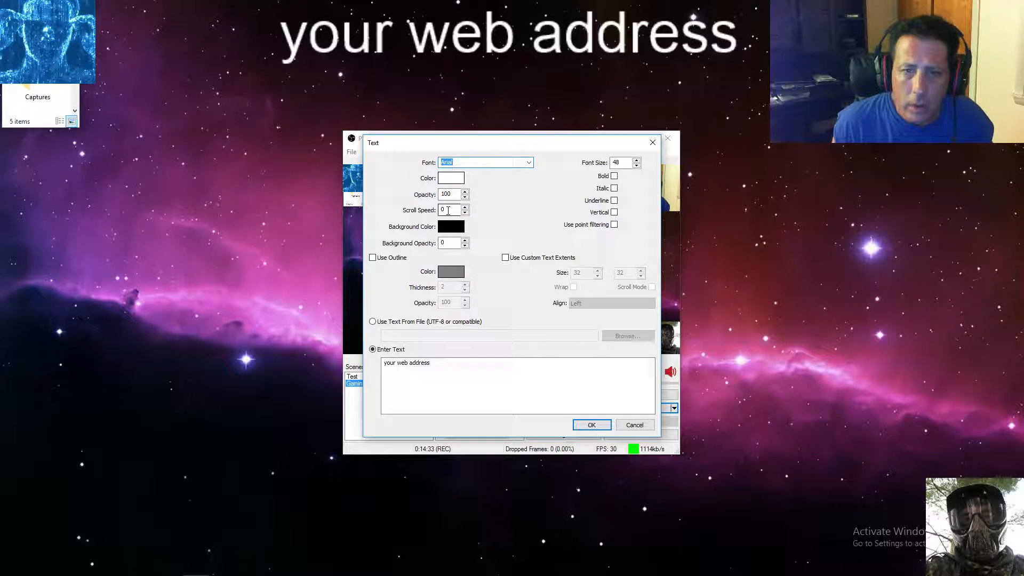
{"action": "left_click", "coordinate": [464, 207]}
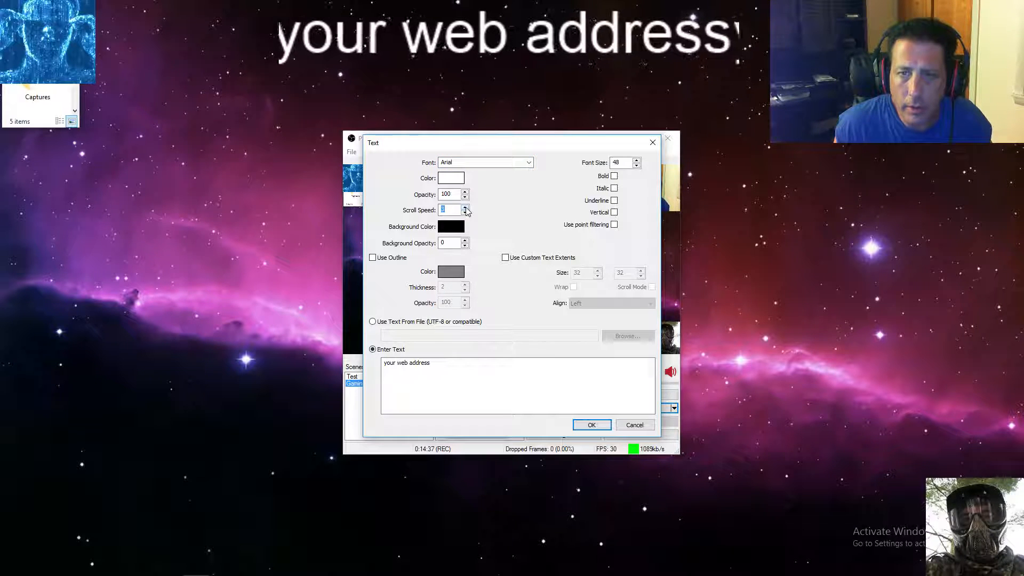
{"action": "left_click", "coordinate": [590, 424]}
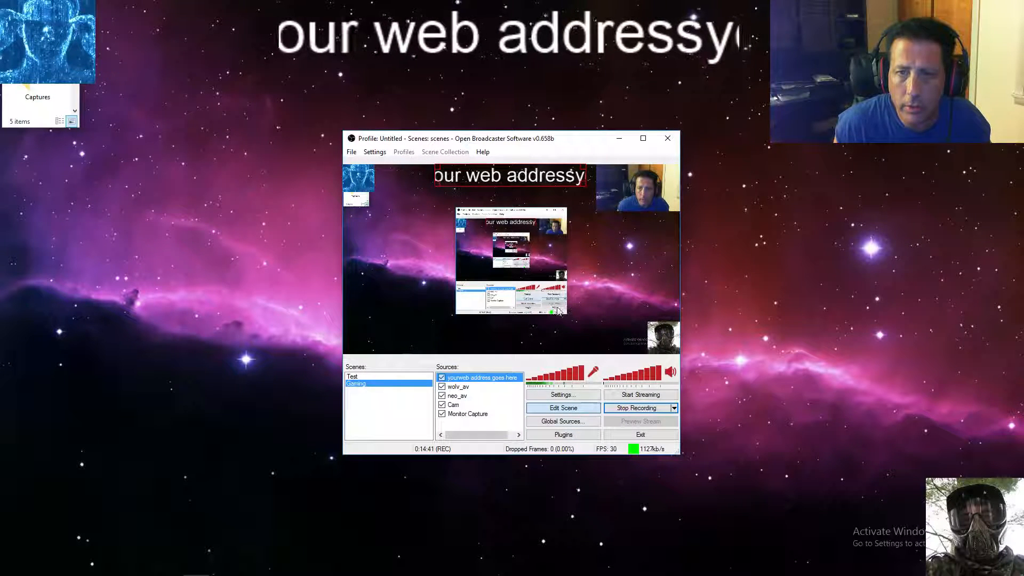
Set the web address text's font size to 46 and its scroll speed to -5, and accept the settings.
{"action": "double_click", "coordinate": [469, 379]}
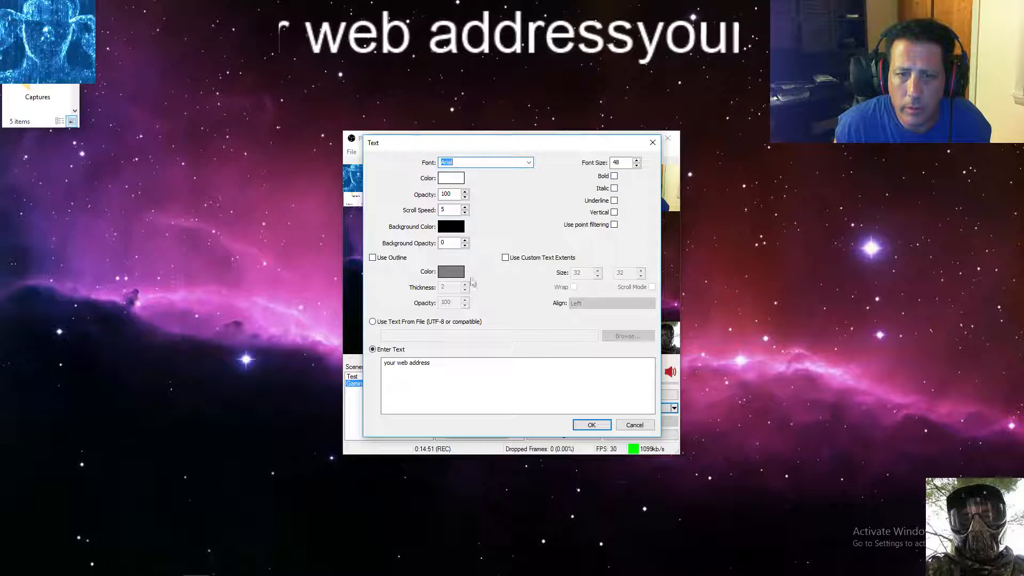
{"action": "left_click", "coordinate": [638, 166]}
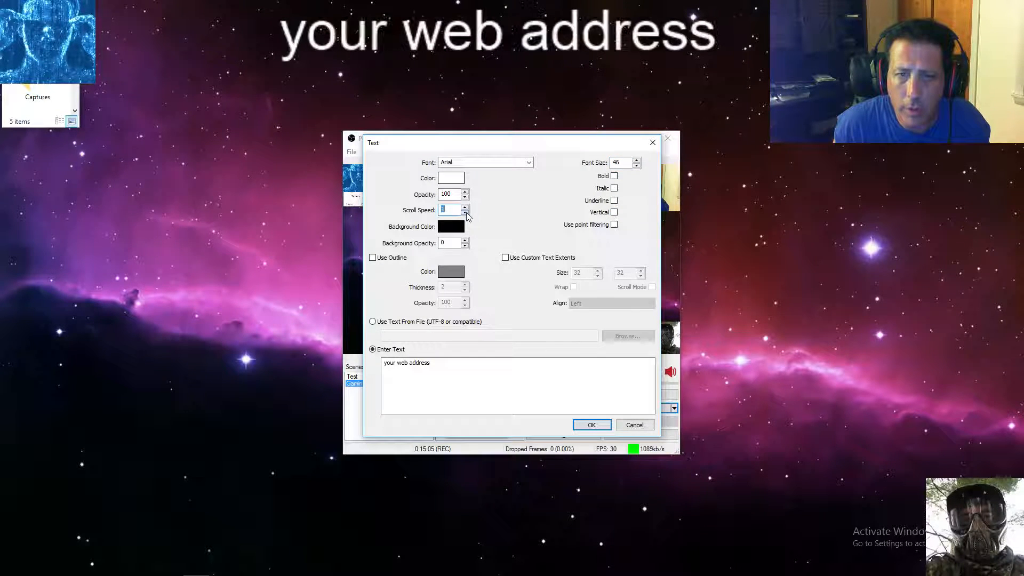
{"action": "left_click", "coordinate": [592, 425]}
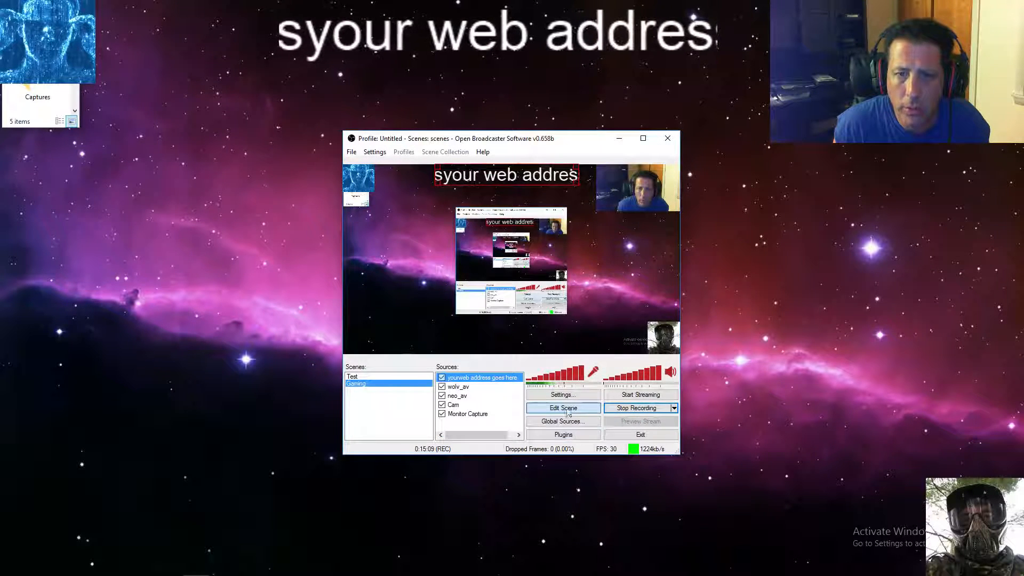
Raise the web address text's reverse scroll speed to -50 and accept the settings.
{"action": "double_click", "coordinate": [488, 381]}
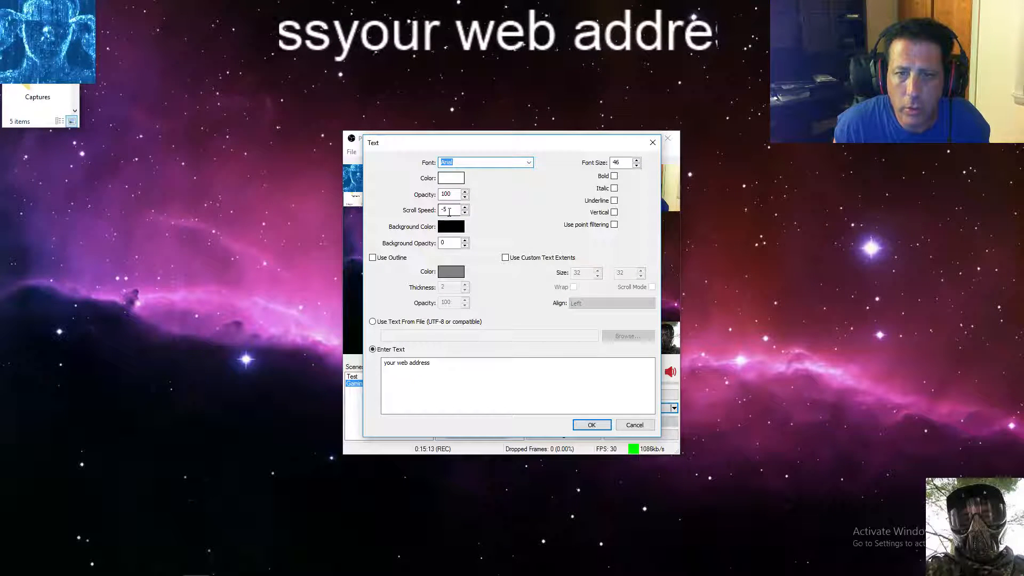
{"action": "left_click", "coordinate": [465, 213]}
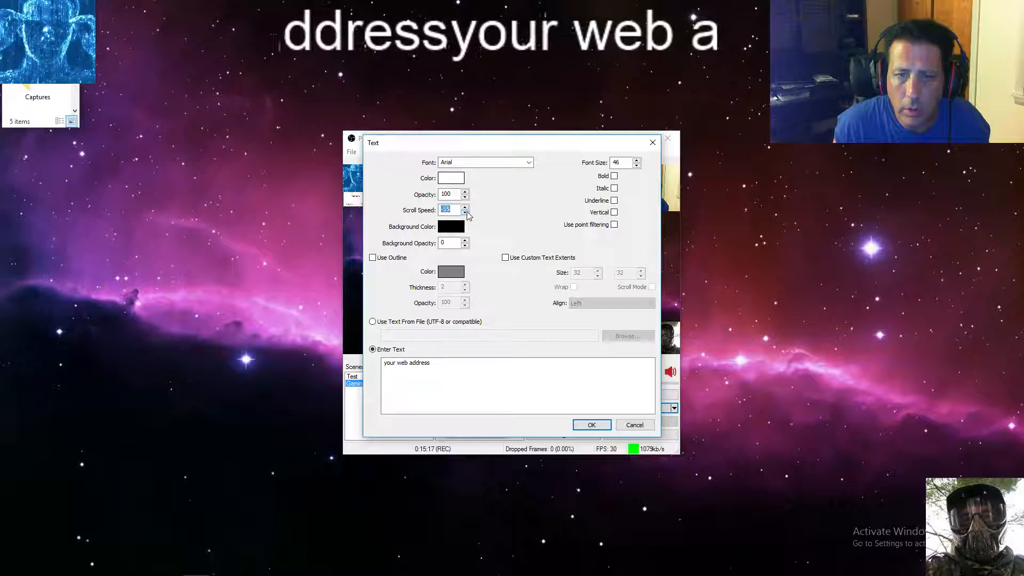
{"action": "left_click", "coordinate": [465, 208]}
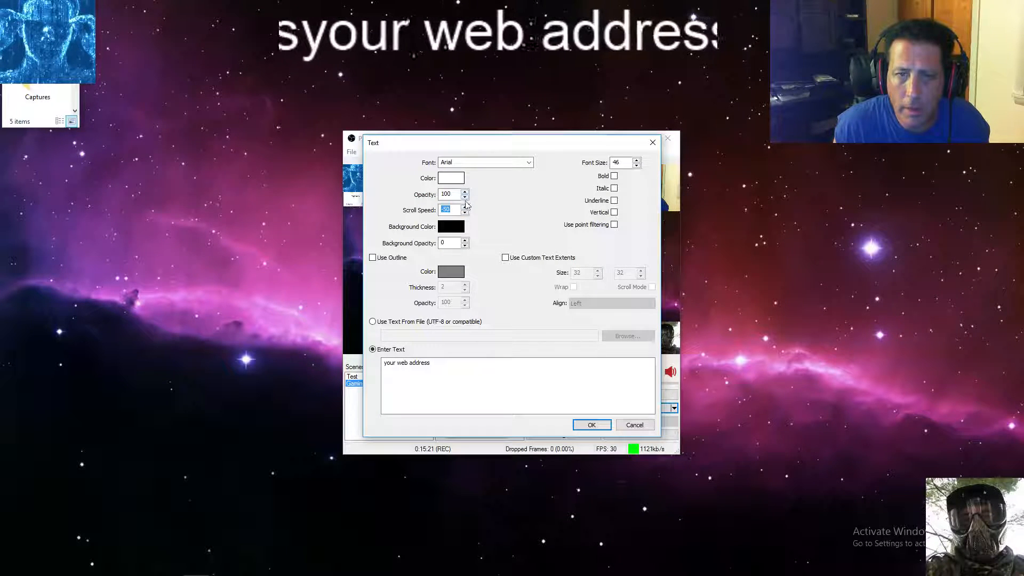
{"action": "left_click", "coordinate": [591, 424]}
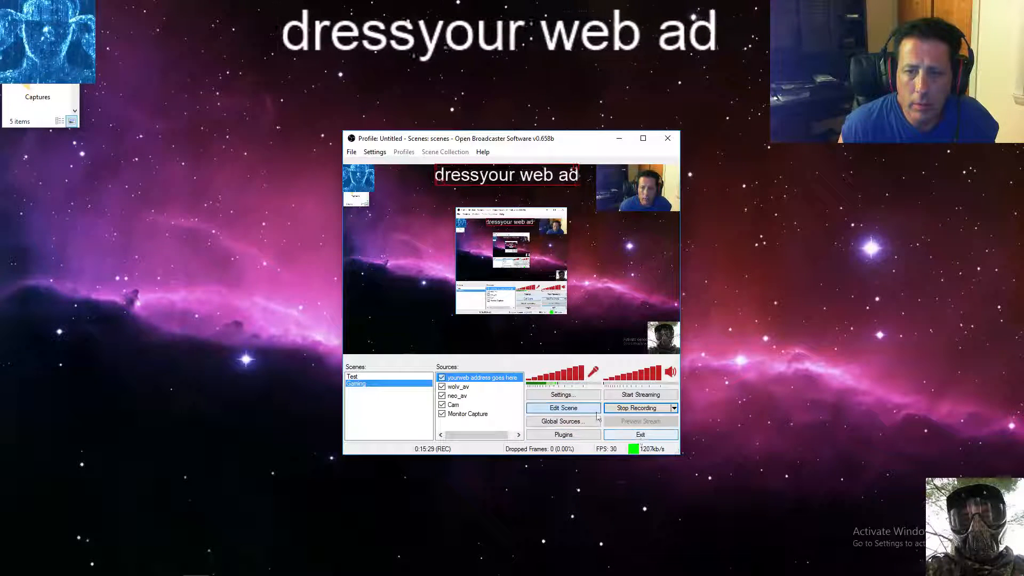
Add trailing spaces after the web address text to separate its scrolling repeats, and accept the settings.
{"action": "double_click", "coordinate": [479, 378]}
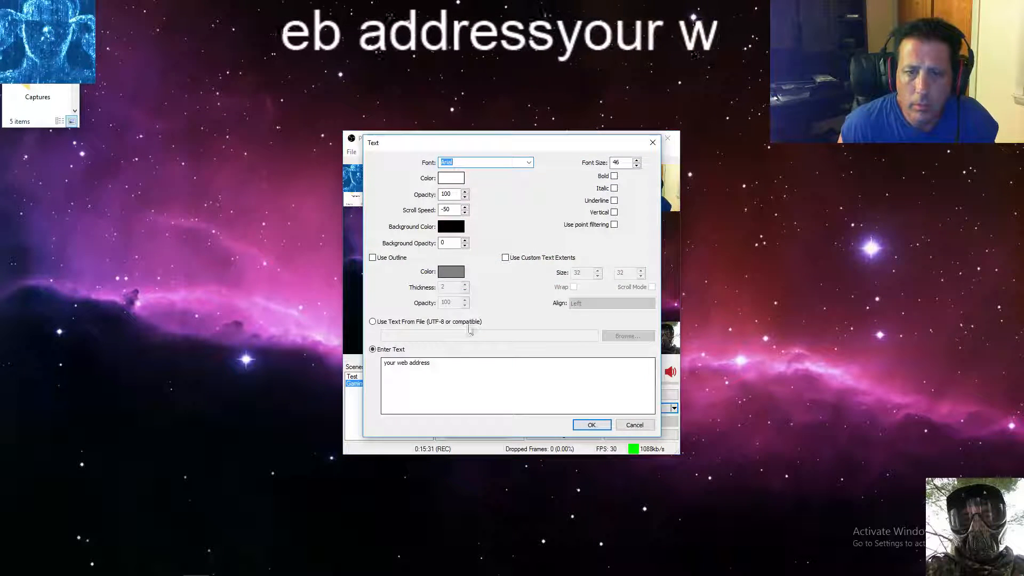
{"action": "left_click", "coordinate": [451, 364]}
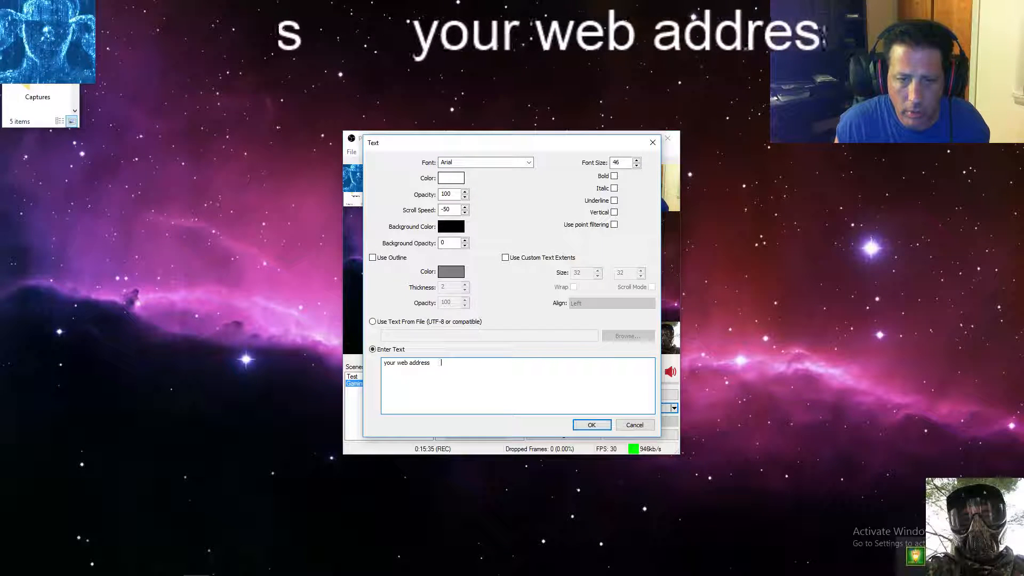
{"action": "left_click", "coordinate": [592, 424]}
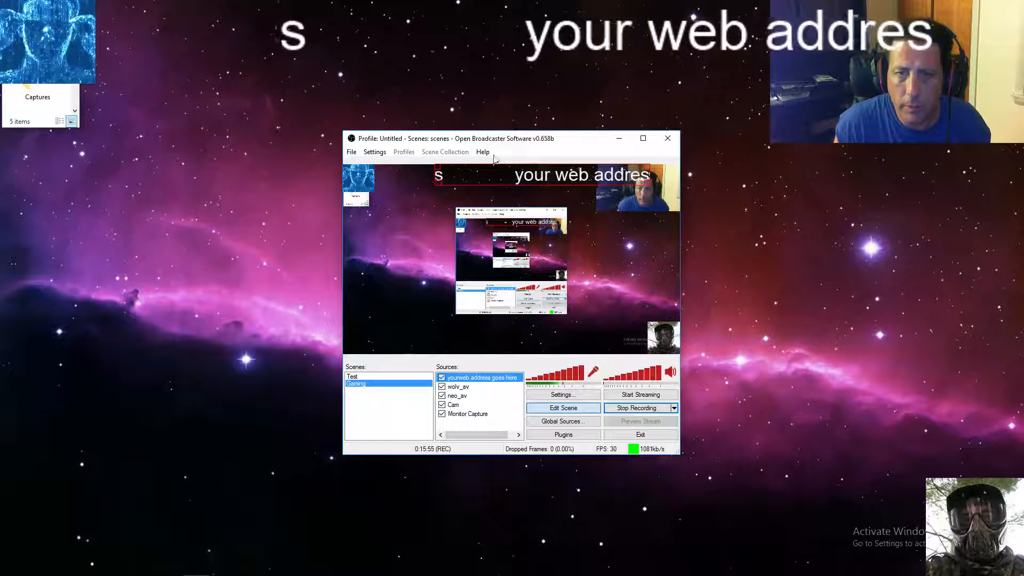
{"action": "double_click", "coordinate": [470, 379]}
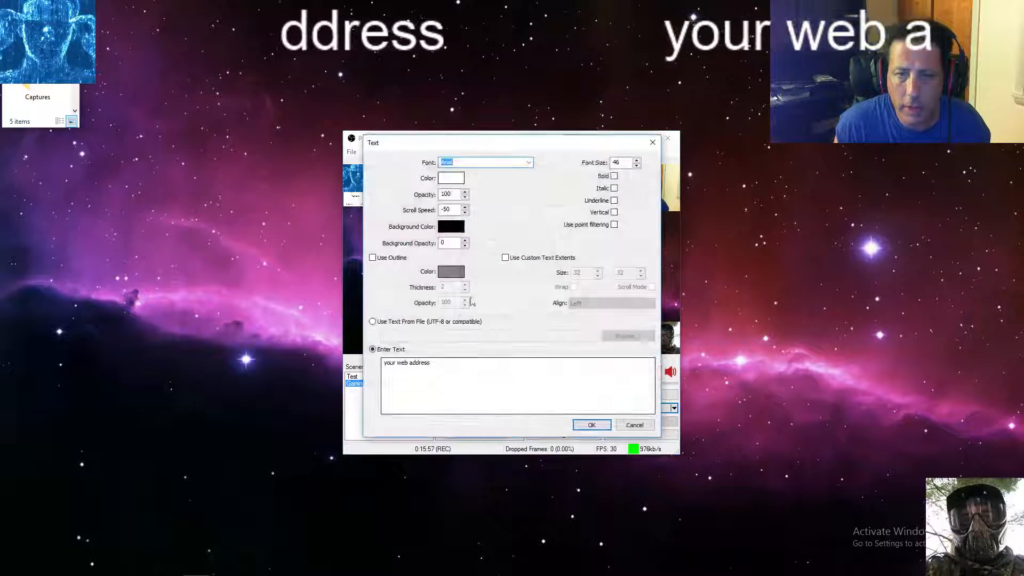
{"action": "left_click", "coordinate": [549, 379]}
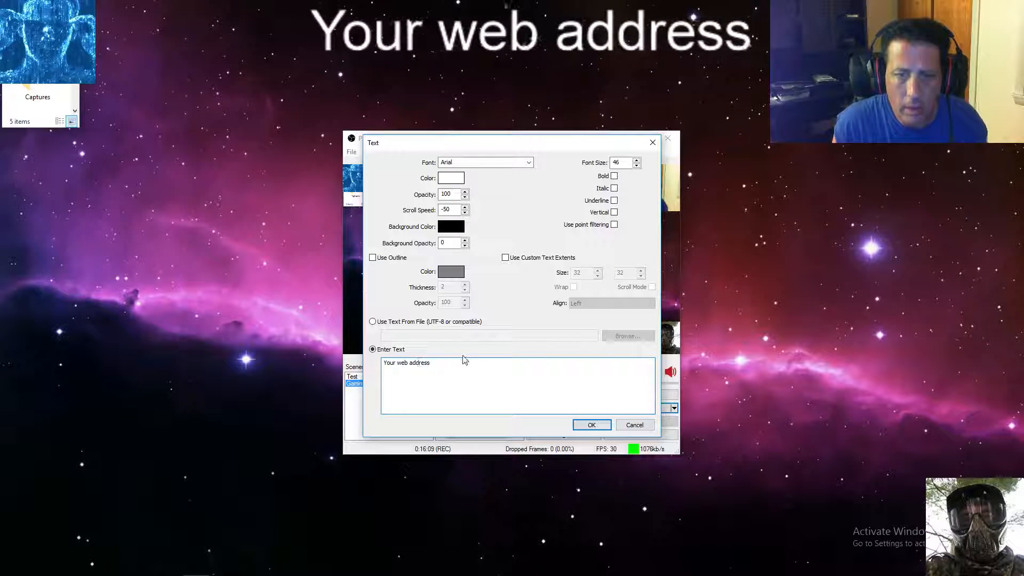
{"action": "double_click", "coordinate": [389, 365]}
{"action": "type", "text": "WWW."}
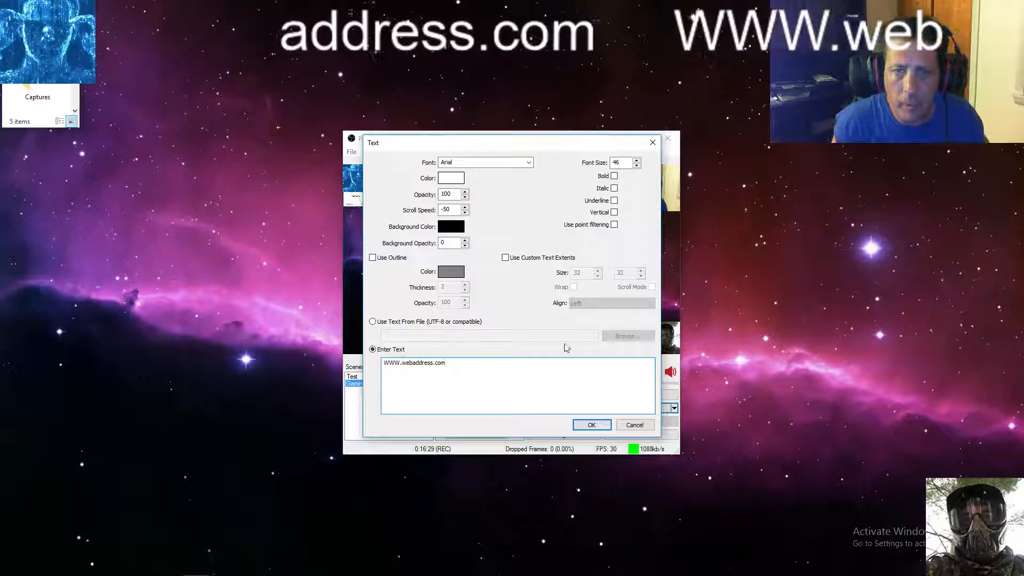
{"action": "left_click", "coordinate": [591, 425]}
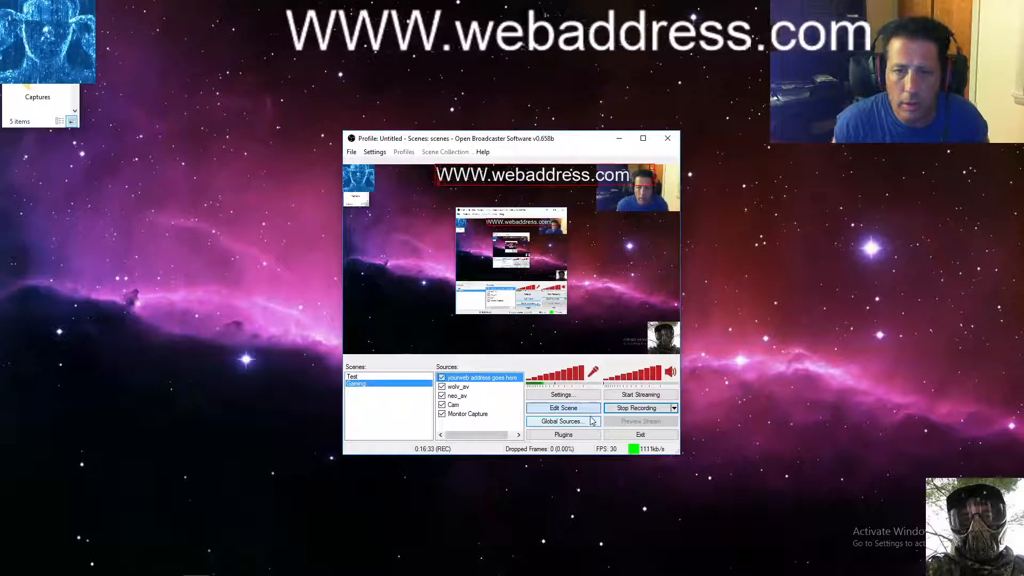
{"action": "double_click", "coordinate": [506, 380]}
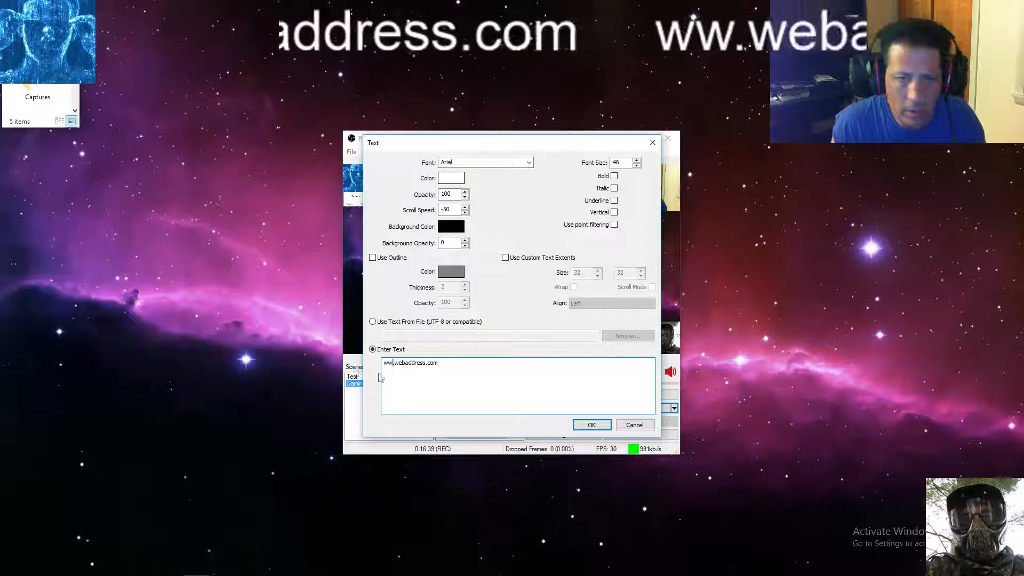
{"action": "left_click", "coordinate": [594, 426]}
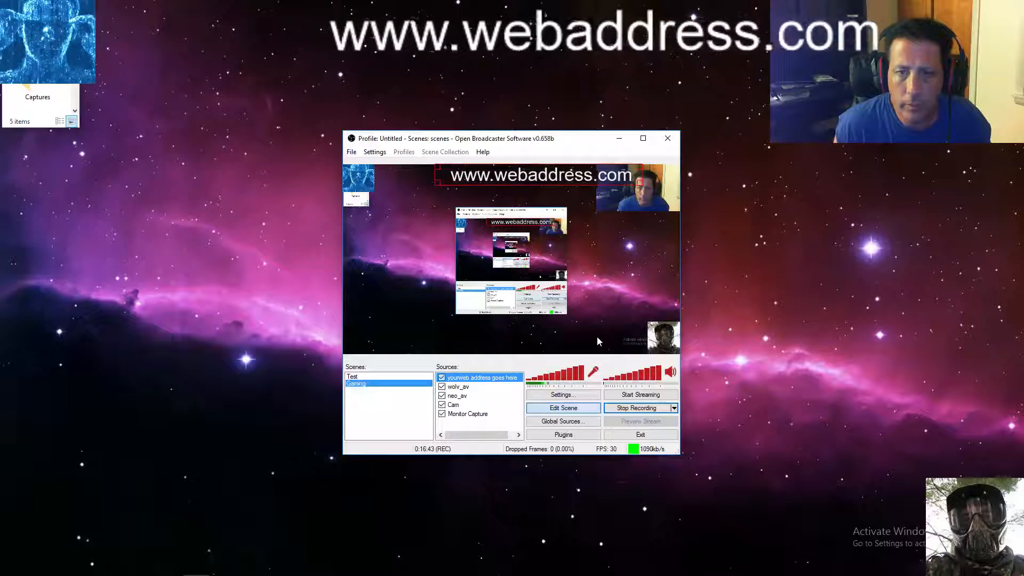
Stretch the scrolling text's frame across the upper edge from the Neo avatar to the webcam, and finish editing the scene.
{"action": "left_click_drag", "start_coordinate": [444, 184], "coordinate": [406, 187]}
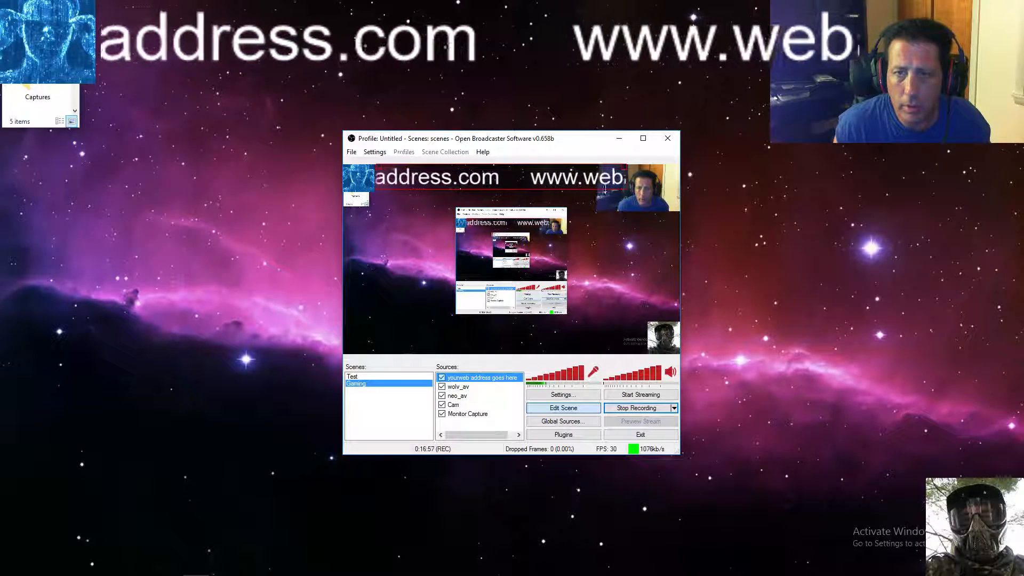
{"action": "left_click_drag", "start_coordinate": [625, 175], "coordinate": [590, 180]}
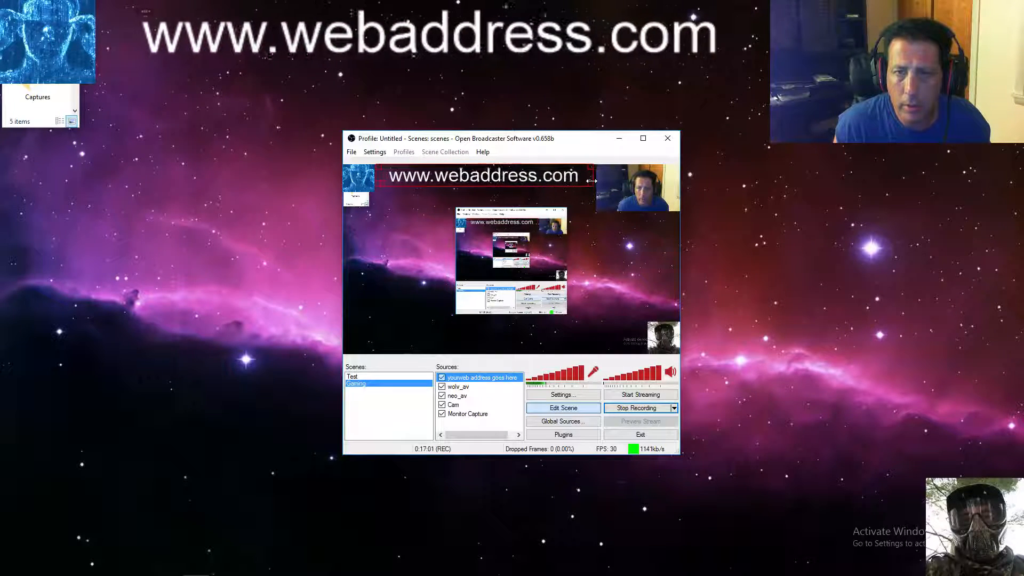
{"action": "left_click", "coordinate": [539, 408]}
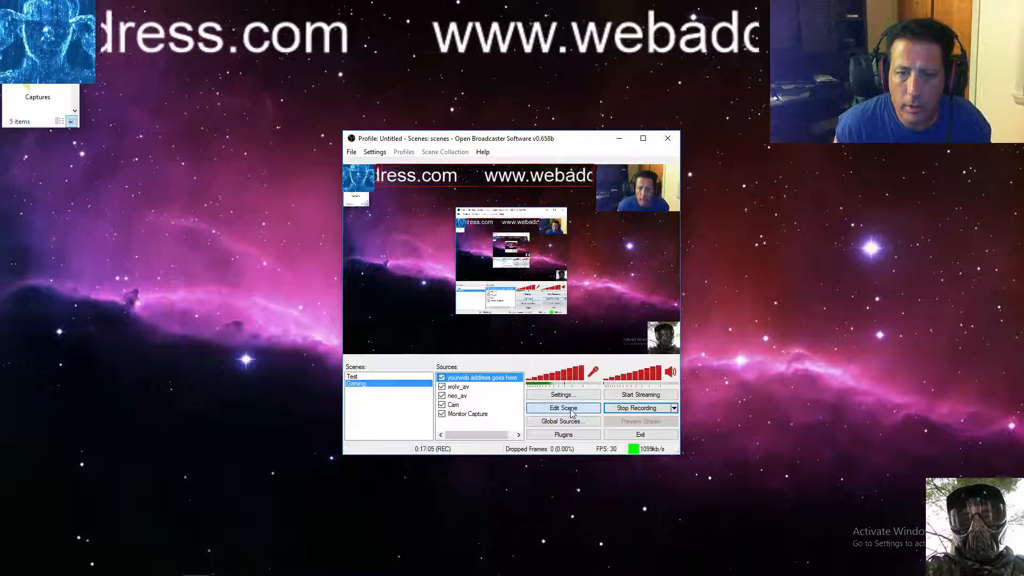
Reverse the web address text's scrolling with a speed of 50, and reduce the scroll speed to 25.
{"action": "left_click", "coordinate": [488, 387]}
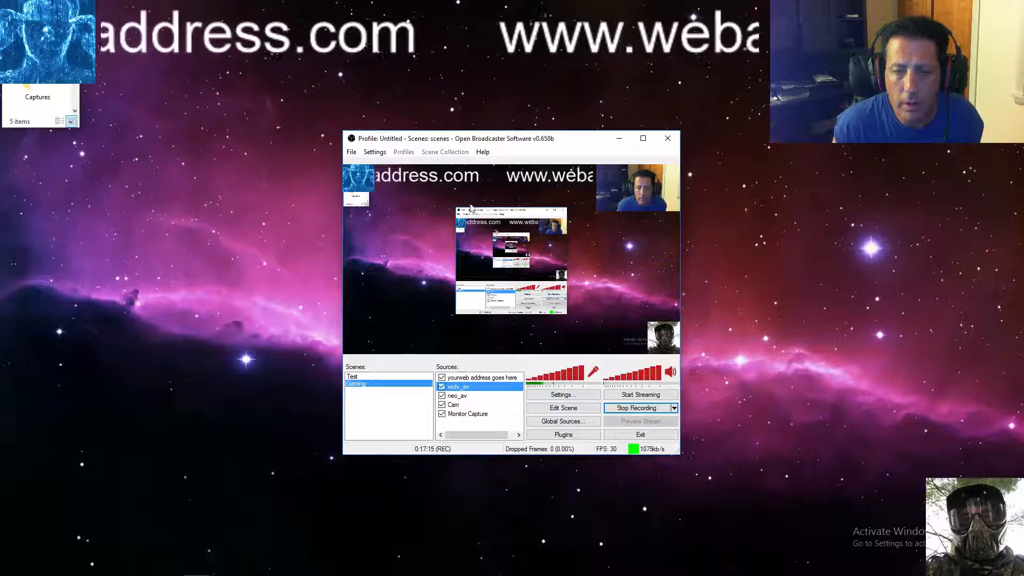
{"action": "double_click", "coordinate": [478, 377]}
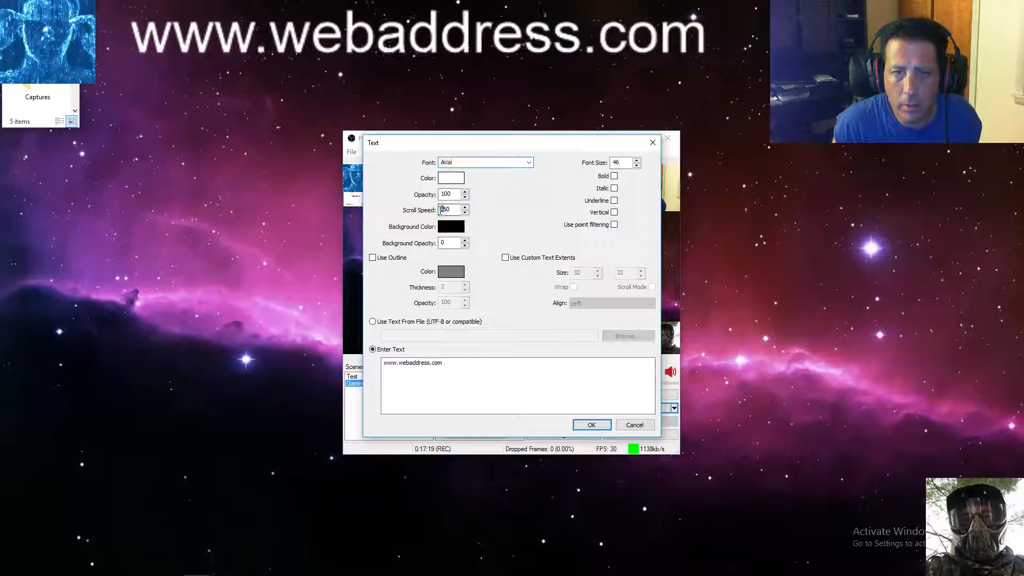
{"action": "key", "text": "BackSpace"}
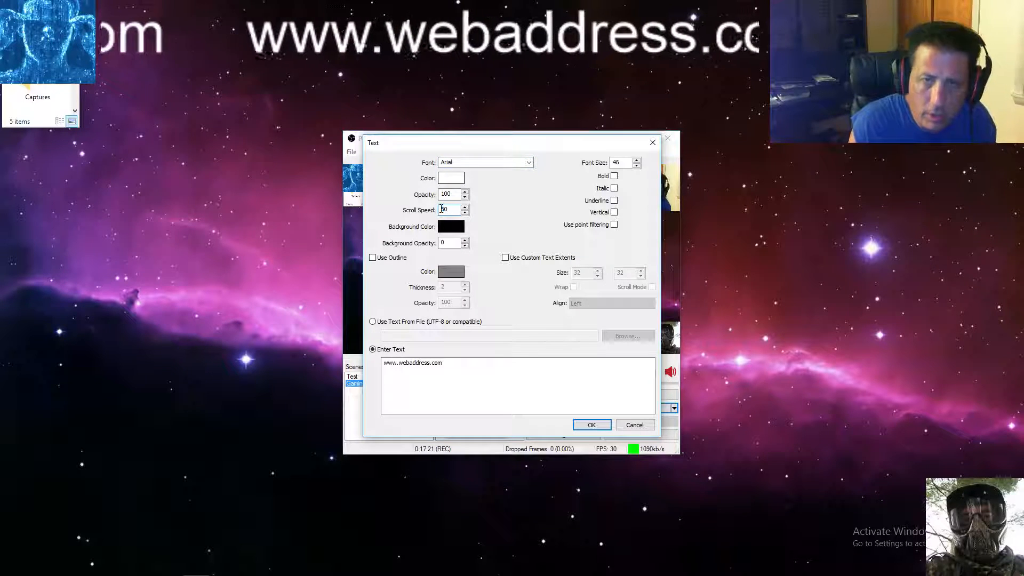
{"action": "left_click", "coordinate": [592, 426]}
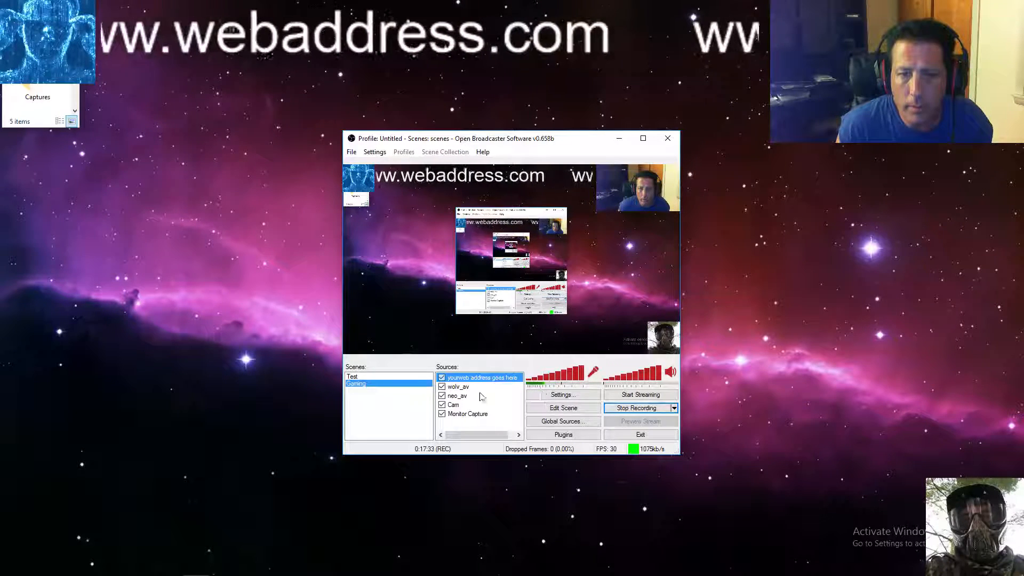
{"action": "double_click", "coordinate": [472, 377]}
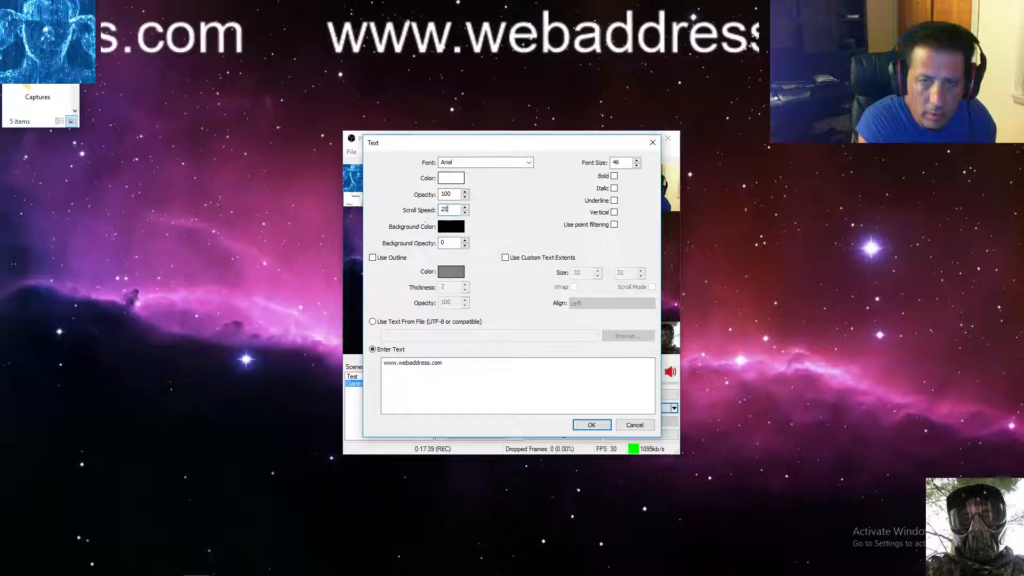
{"action": "left_click", "coordinate": [591, 425]}
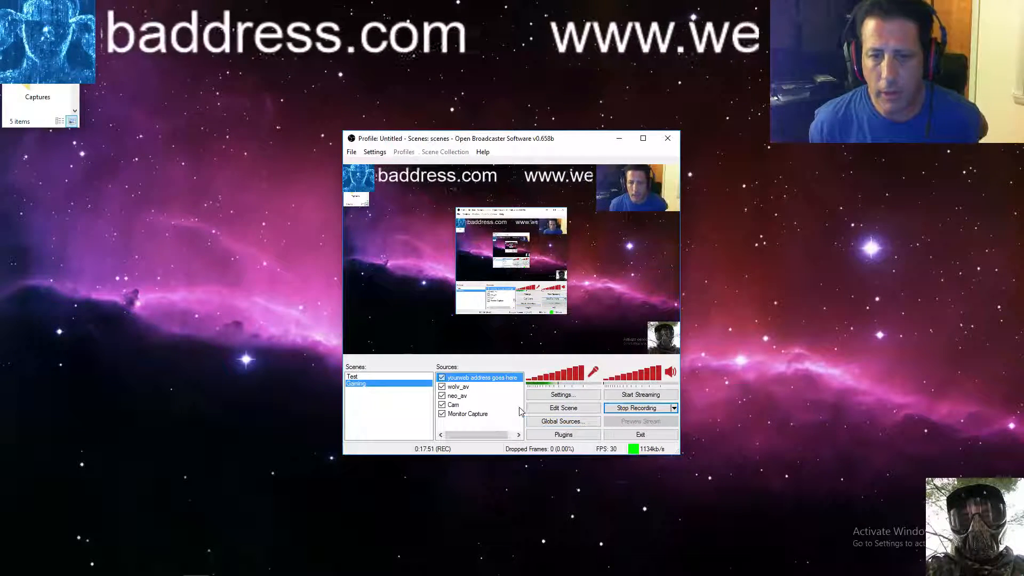
Change the web address text's font to Verdana and accept the text settings.
{"action": "double_click", "coordinate": [488, 377]}
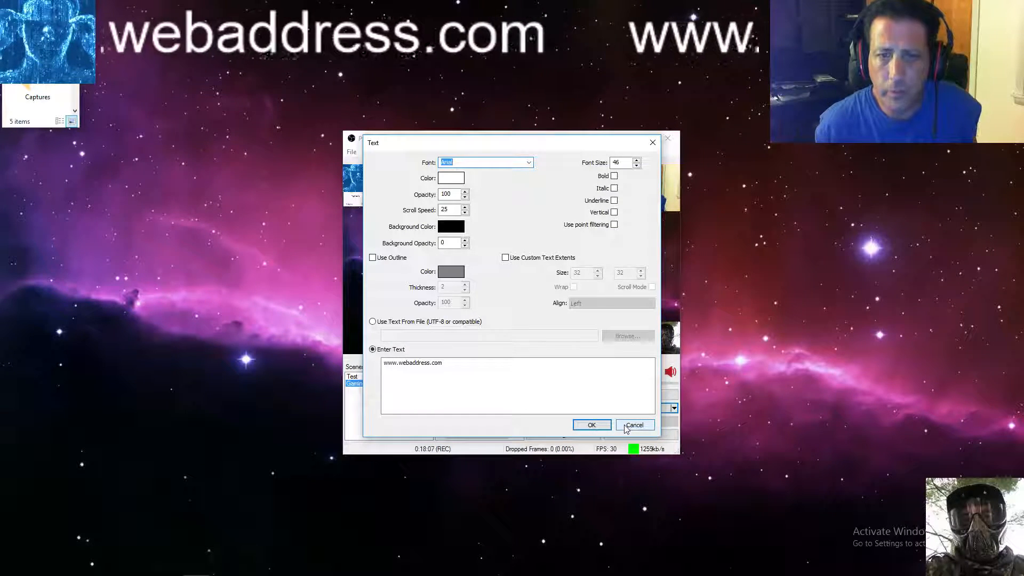
{"action": "left_click", "coordinate": [529, 162]}
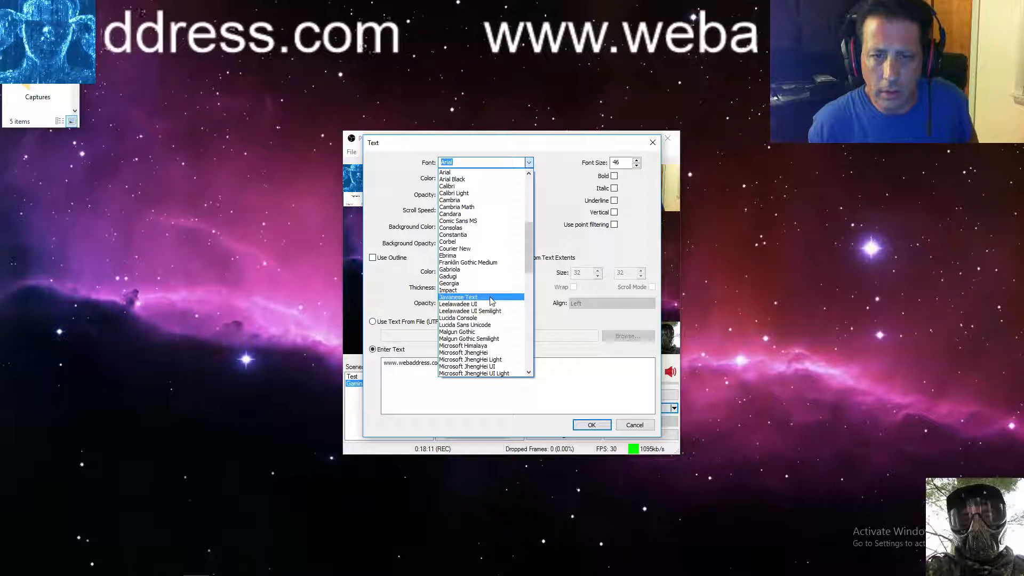
{"action": "scroll", "coordinate": [491, 302], "scroll_direction": "down", "scroll_amount": 7}
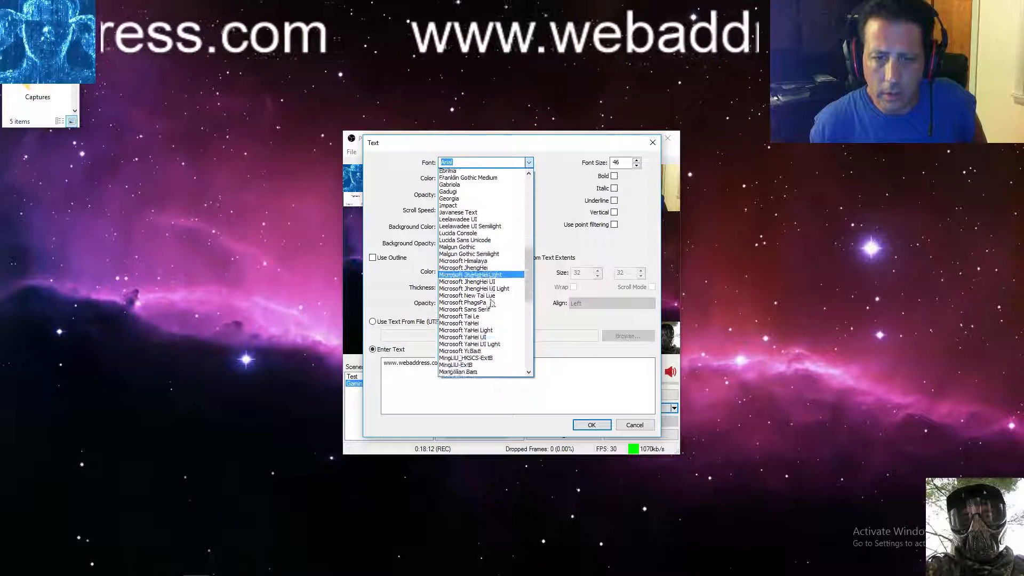
{"action": "scroll", "coordinate": [491, 303], "scroll_direction": "down", "scroll_amount": 7}
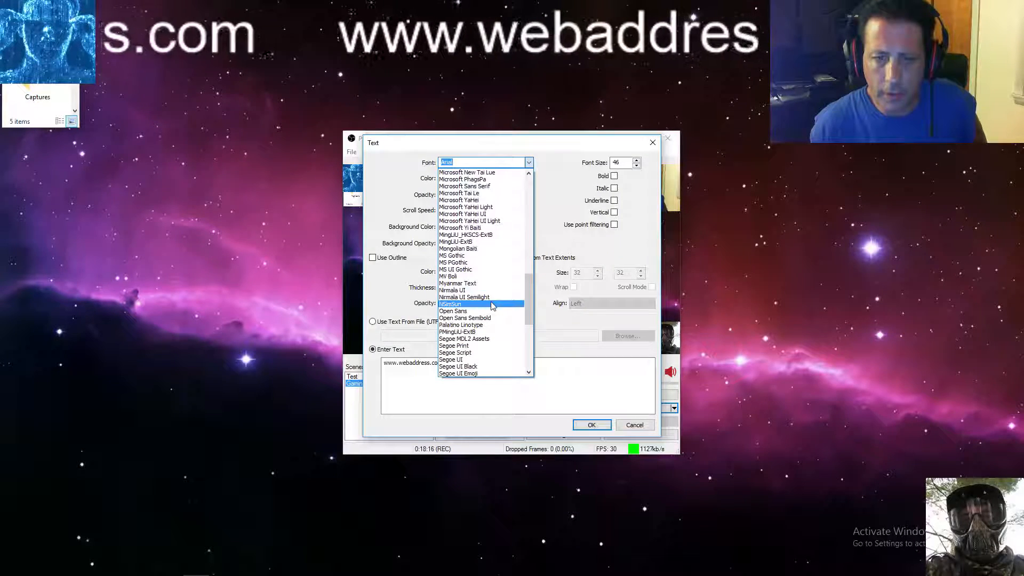
{"action": "scroll", "coordinate": [491, 305], "scroll_direction": "down", "scroll_amount": 5}
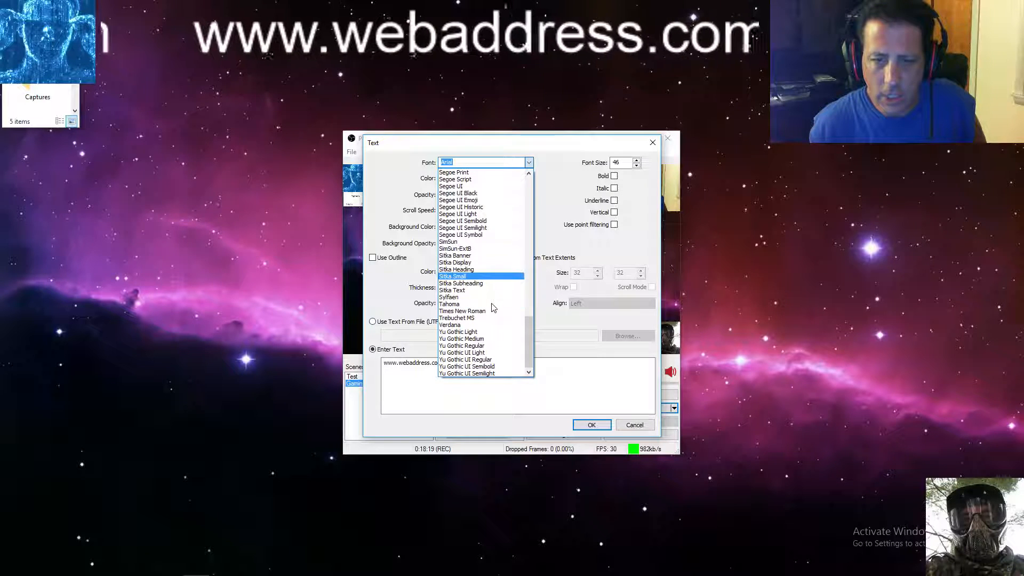
{"action": "left_click", "coordinate": [467, 325]}
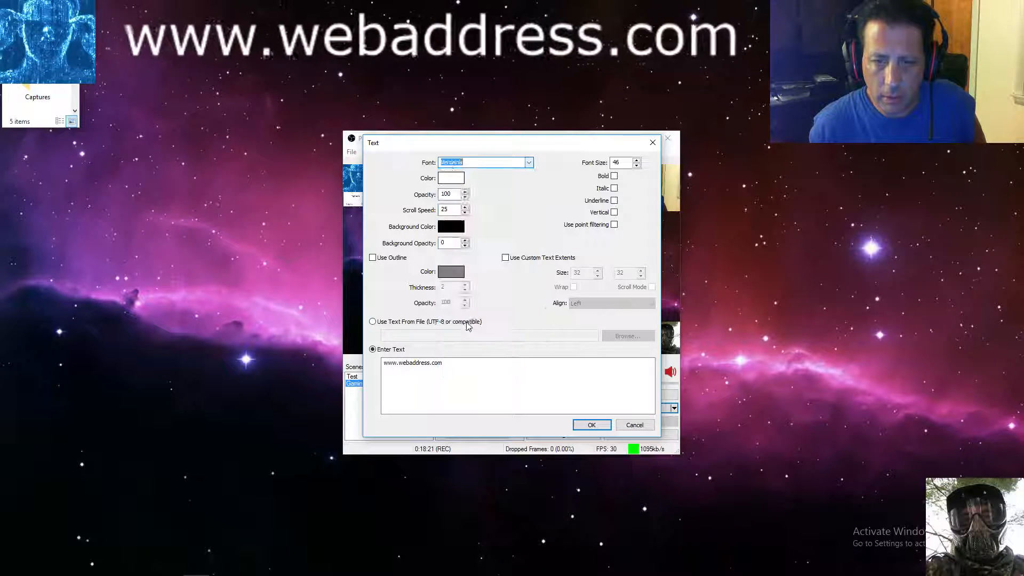
{"action": "left_click", "coordinate": [591, 424]}
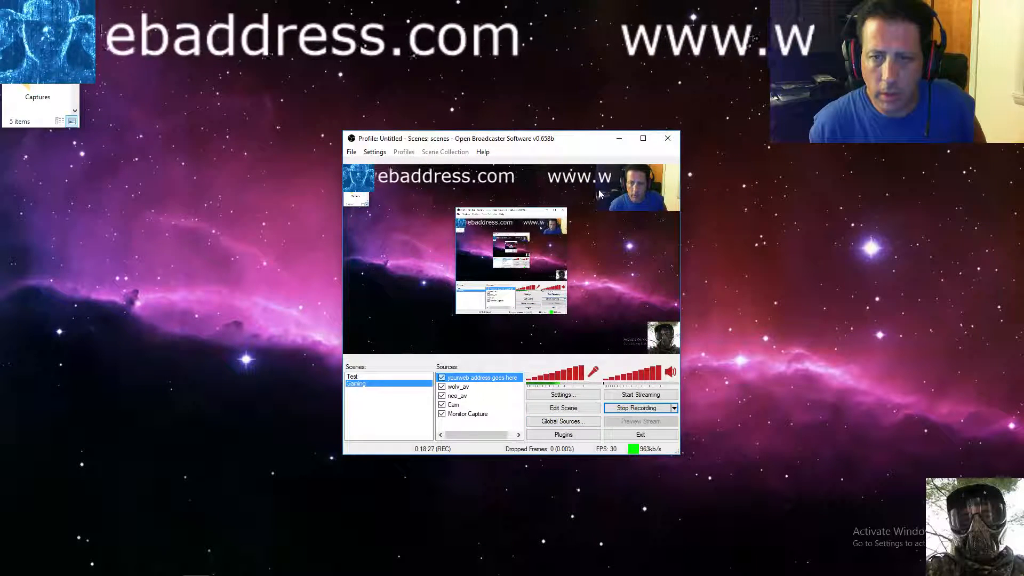
Edit the Gaming scene and shorten the scrolling web address text's frame so it ends just before the webcam picture.
{"action": "left_click", "coordinate": [564, 408]}
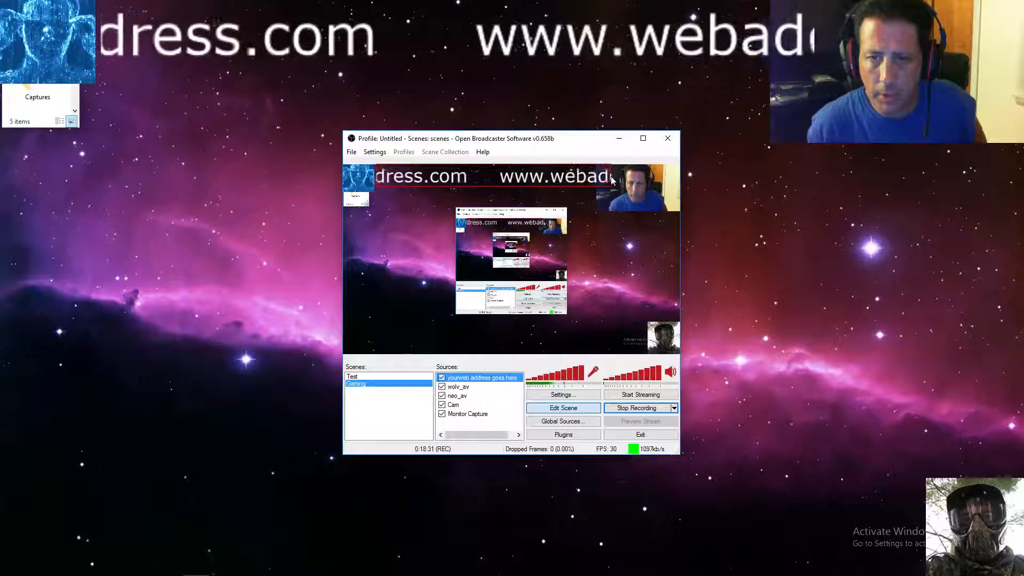
{"action": "left_click_drag", "start_coordinate": [612, 180], "coordinate": [592, 176]}
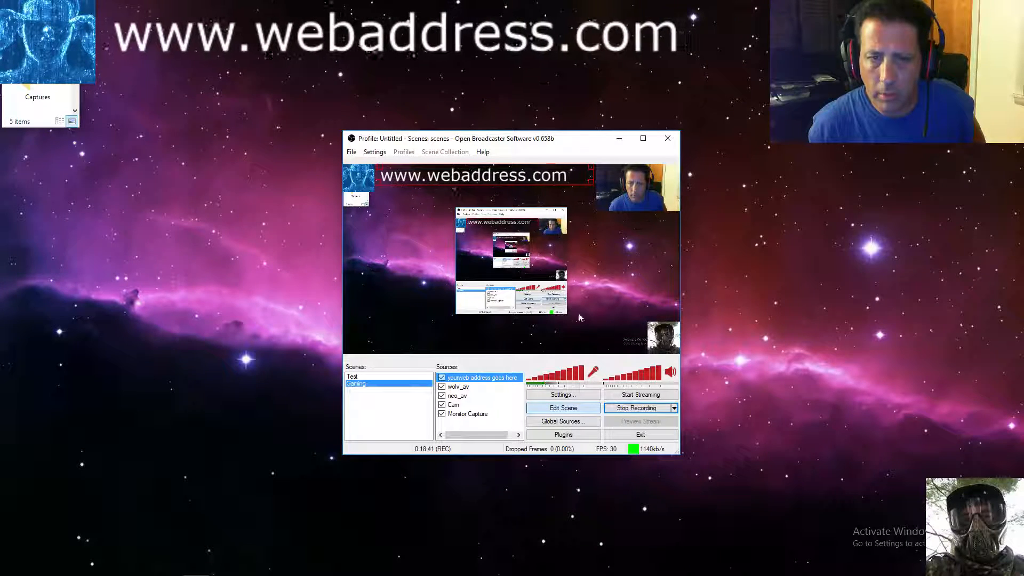
{"action": "left_click", "coordinate": [599, 287]}
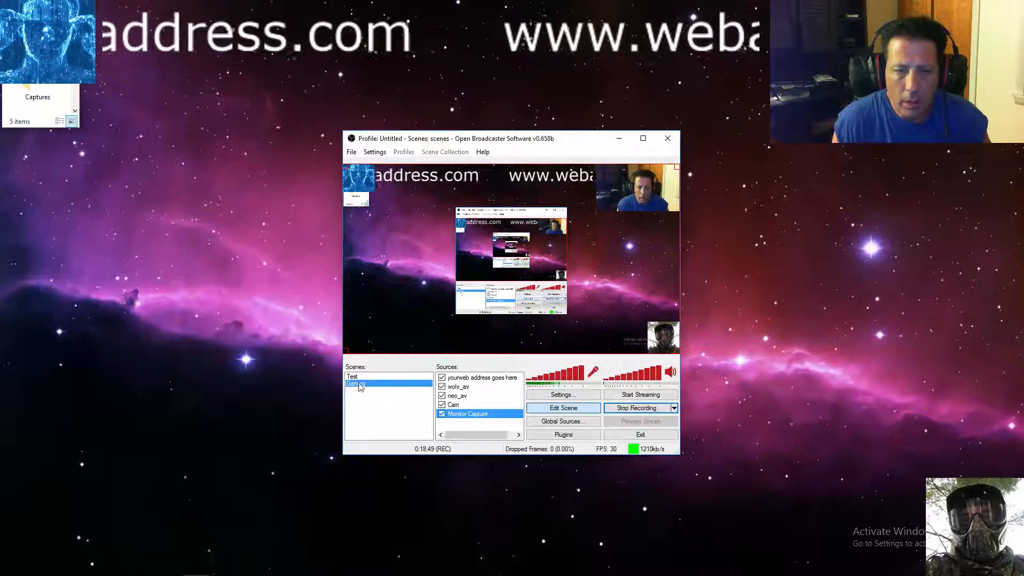
Review each Gaming scene source in turn, from the web address text through the avatars and Cam to Monitor Capture, and switch to the Test scene.
{"action": "left_click", "coordinate": [479, 380]}
{"action": "left_click", "coordinate": [464, 387]}
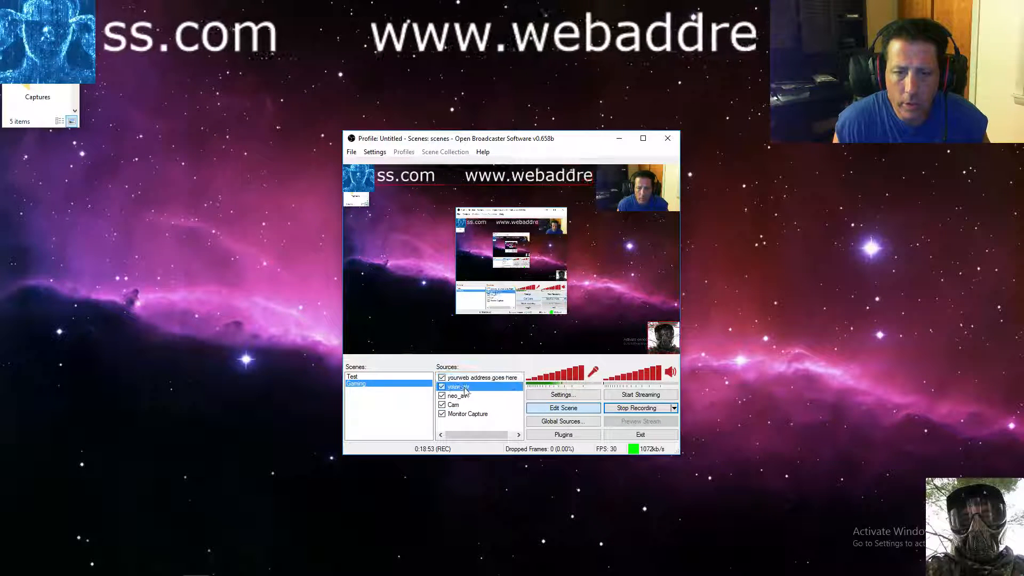
{"action": "left_click", "coordinate": [461, 396]}
{"action": "left_click", "coordinate": [456, 405]}
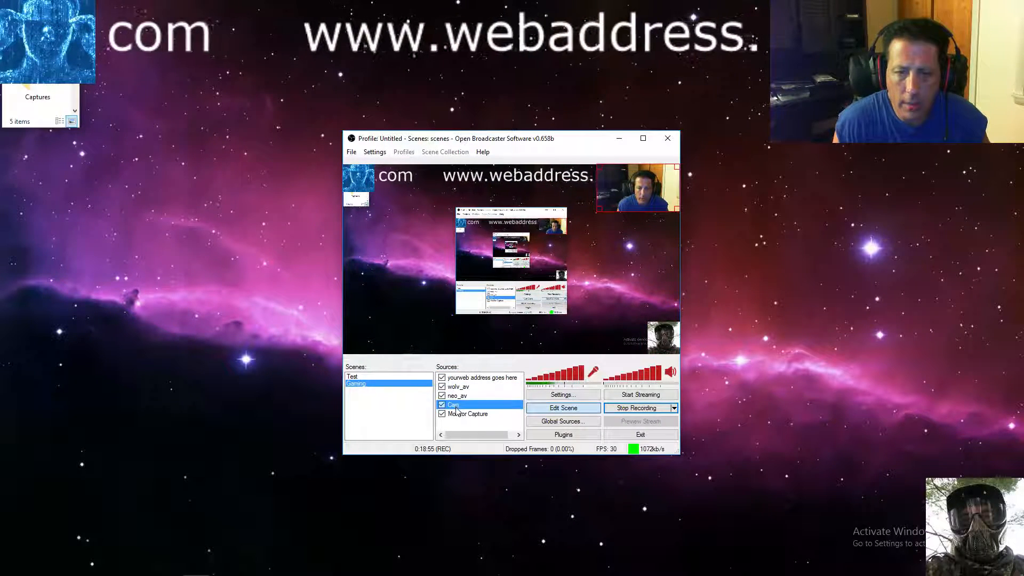
{"action": "left_click", "coordinate": [460, 416]}
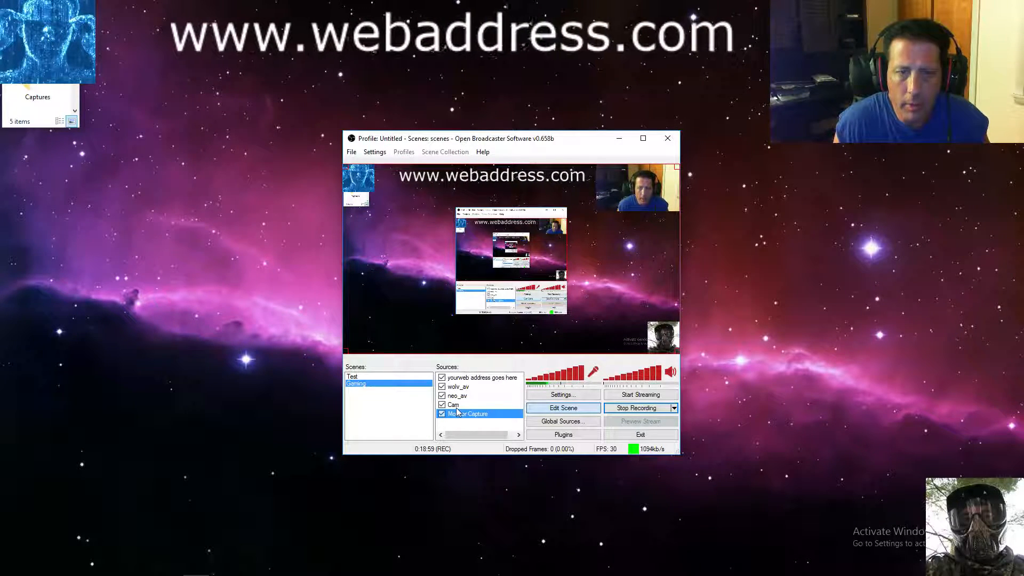
{"action": "left_click", "coordinate": [353, 376]}
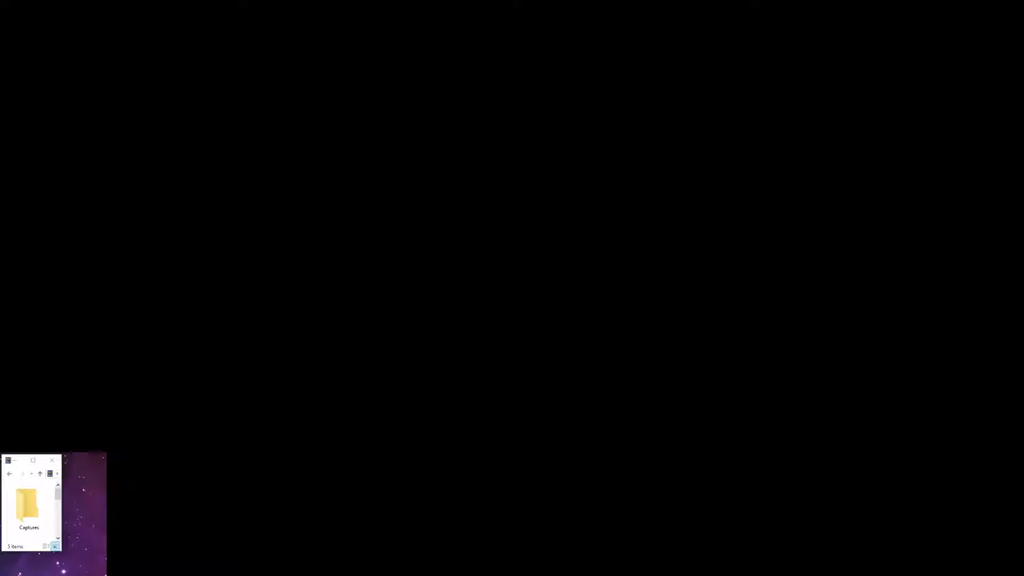